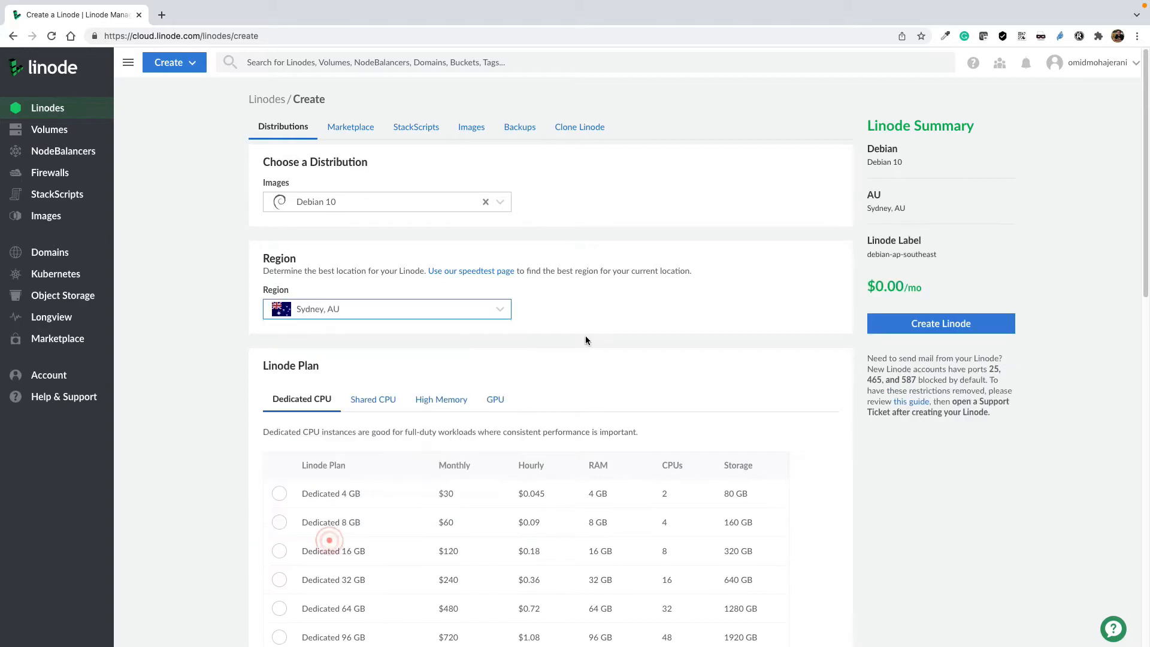
Step: Select the Dedicated 4 GB plan from the dedicated CPU plans for the new Linode
click(379, 235)
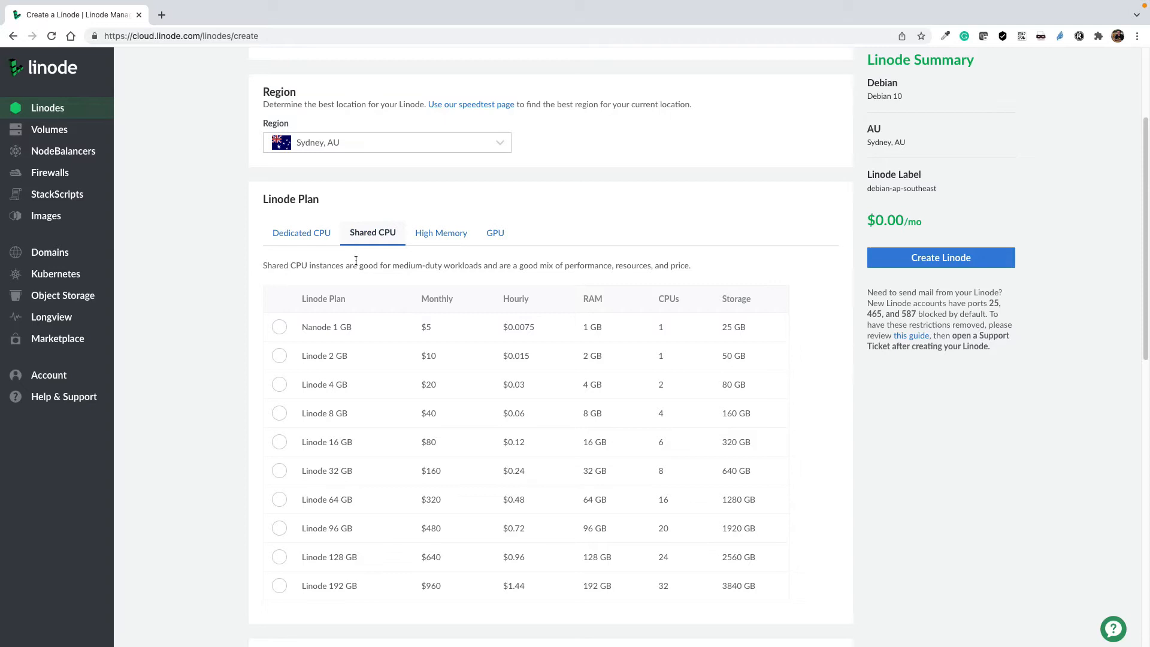
click(303, 233)
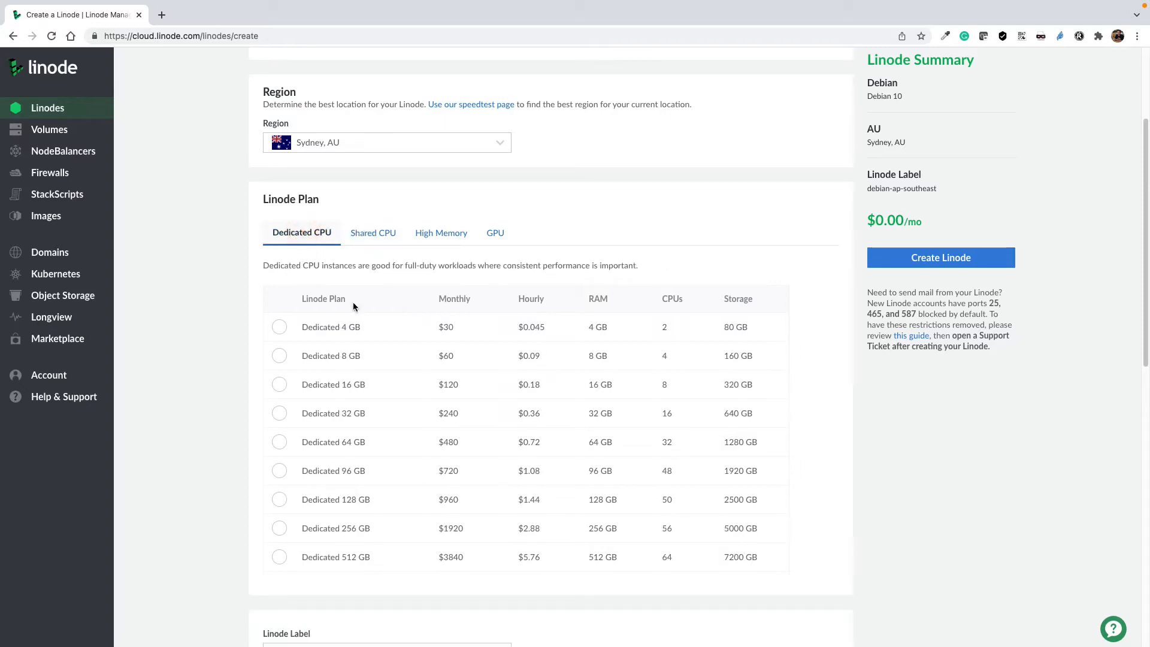
click(279, 326)
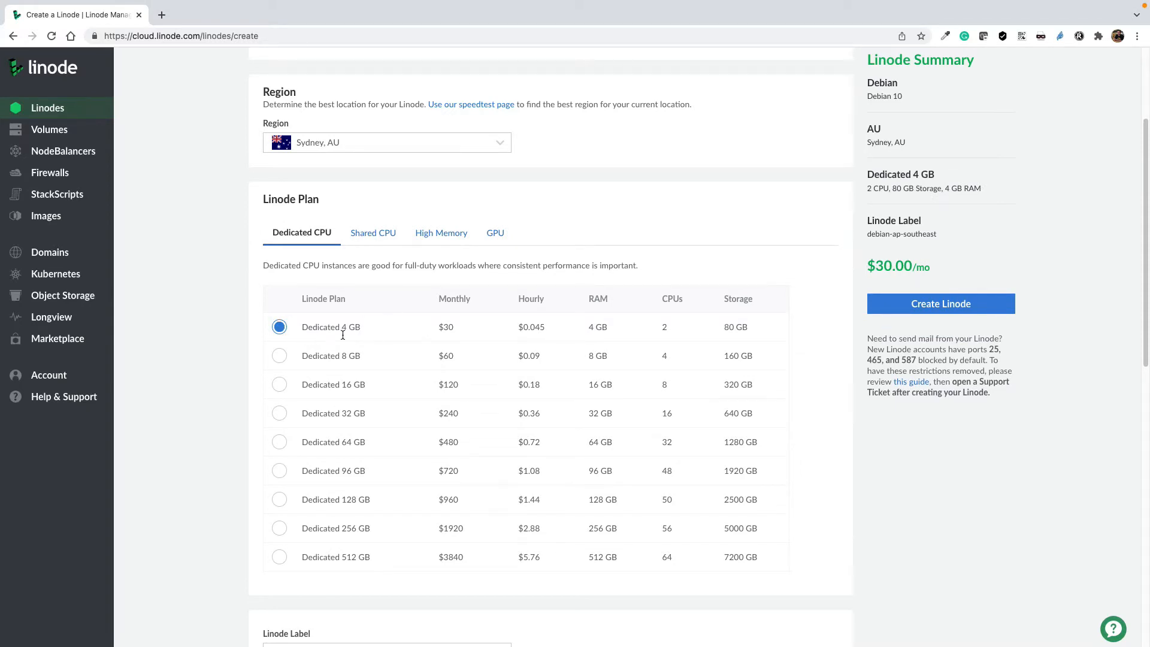
scroll(394, 351, down, 1)
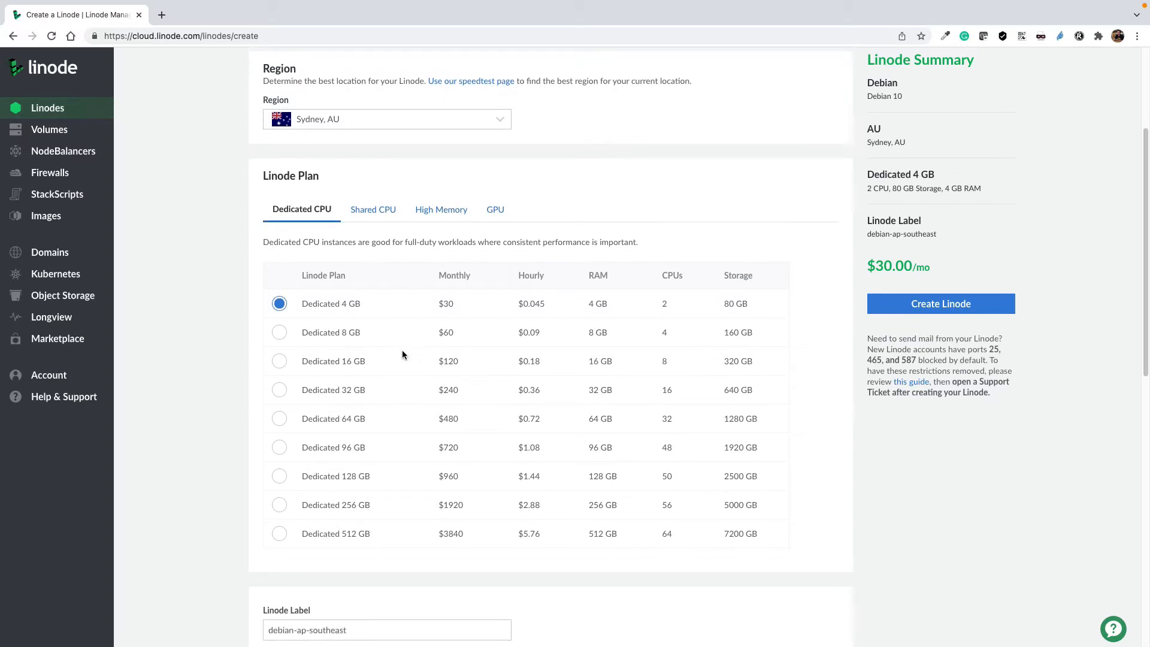
drag(306, 303, 408, 304)
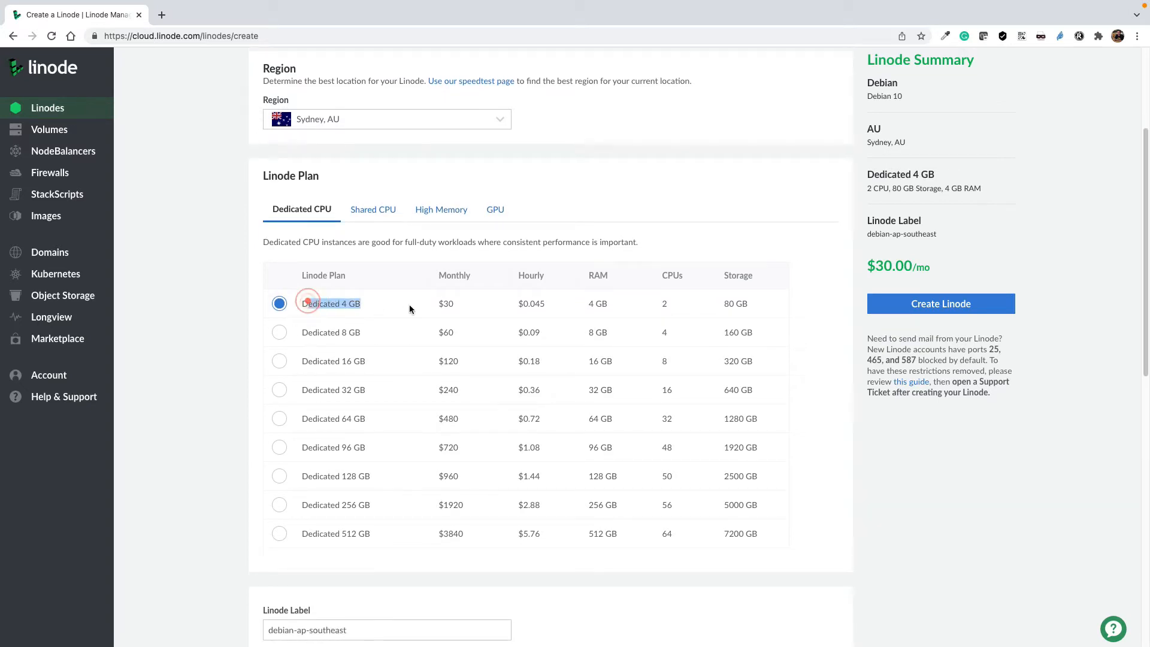
click(346, 307)
drag(438, 303, 455, 304)
Step: Set the Linode label to VICIBOX10
scroll(433, 448, down, 1)
scroll(431, 450, down, 5)
triple_click(377, 378)
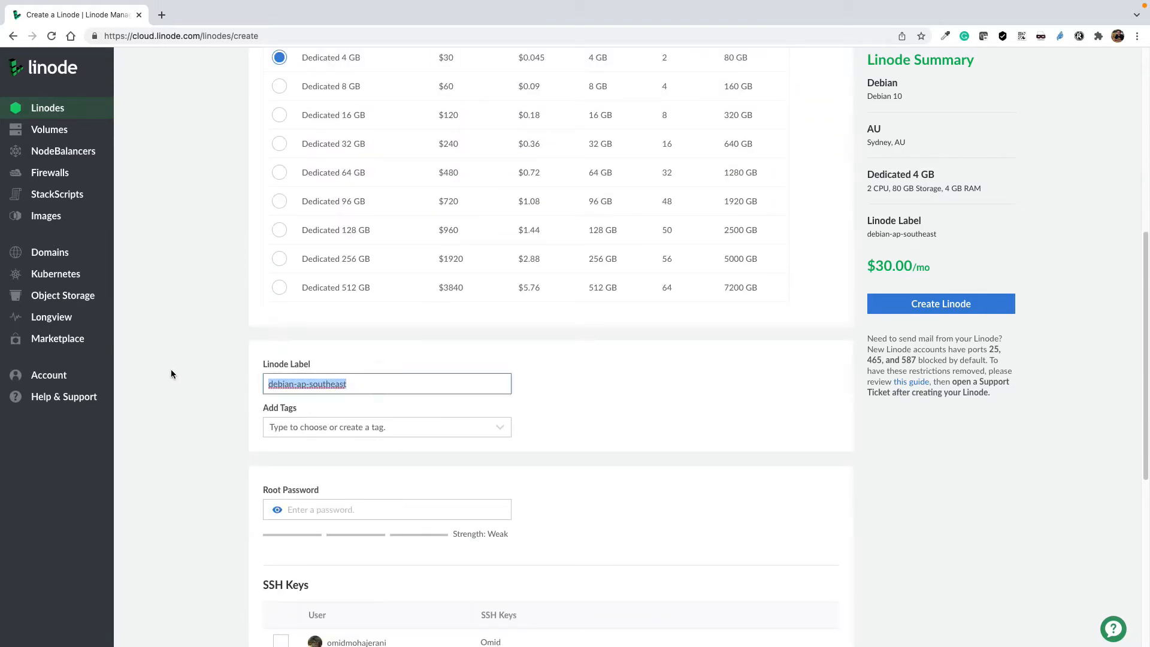
text(Vl)
text(CIBO)
text(X10)
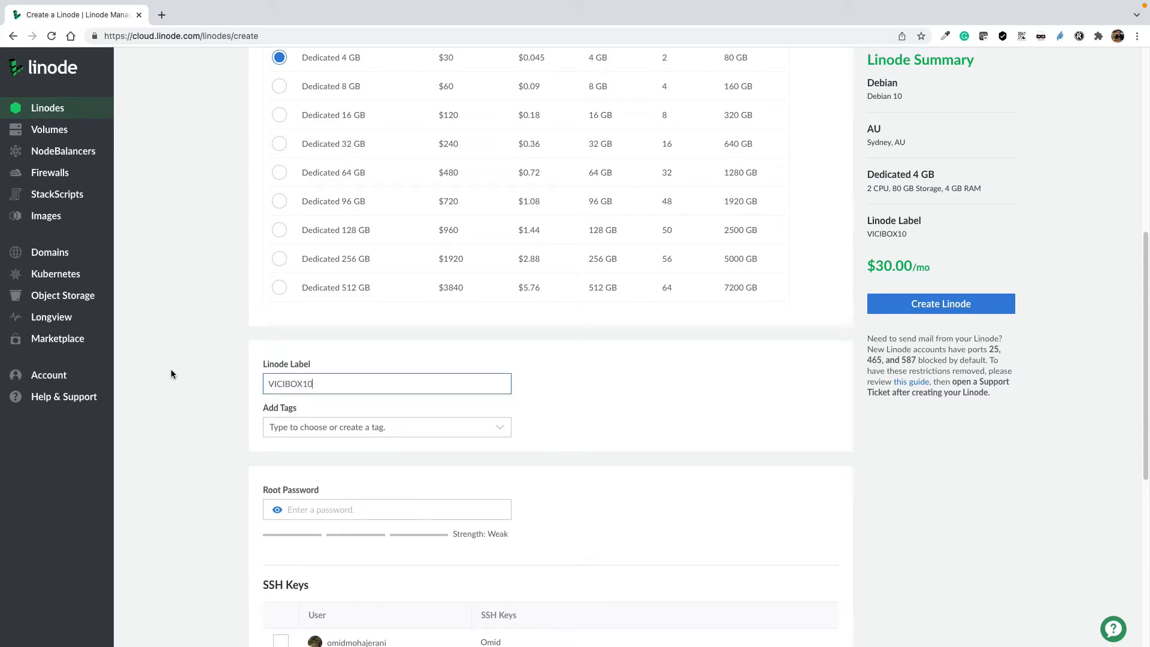
Step: Enter the root password and enable the listed user's SSH key for the new Linode
scroll(193, 360, down, 3)
click(370, 344)
text(•••••••••••)
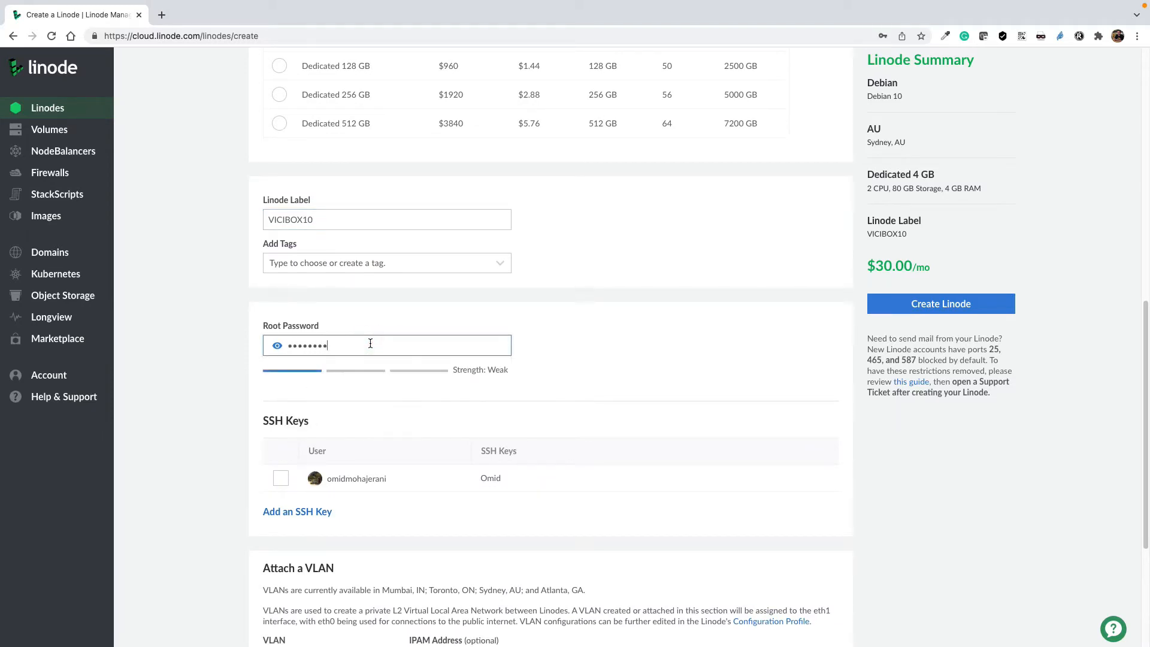
click(281, 477)
Step: Create the Linode without attaching a VLAN or enabling any add-ons
scroll(659, 482, down, 4)
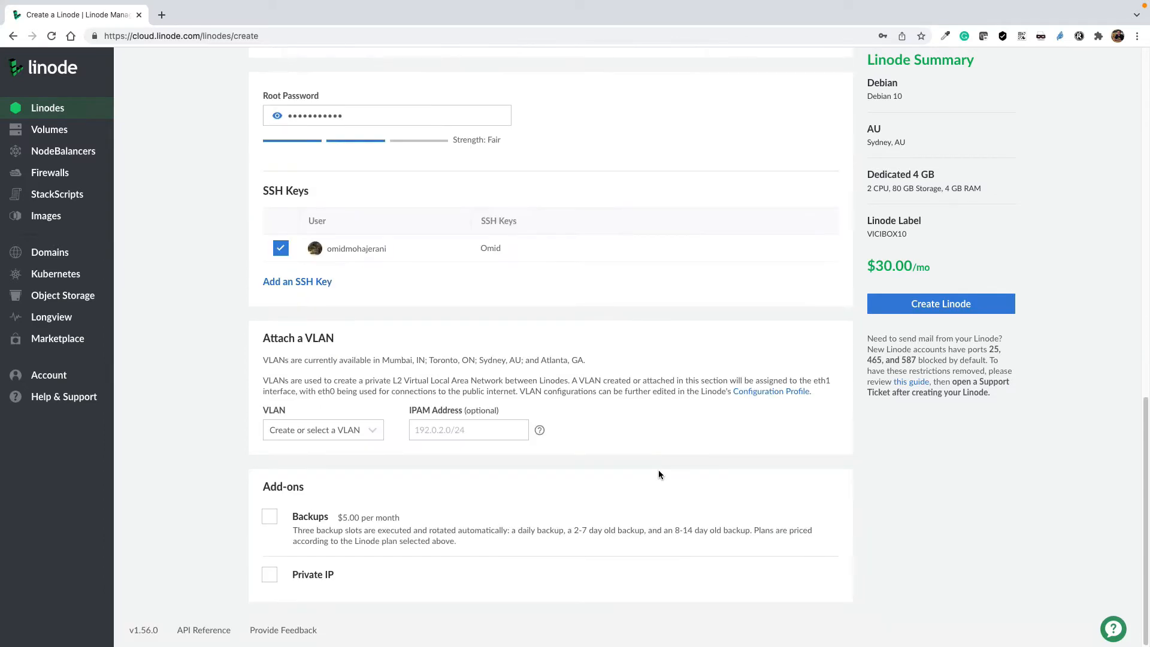
scroll(659, 471, up, 10)
click(961, 299)
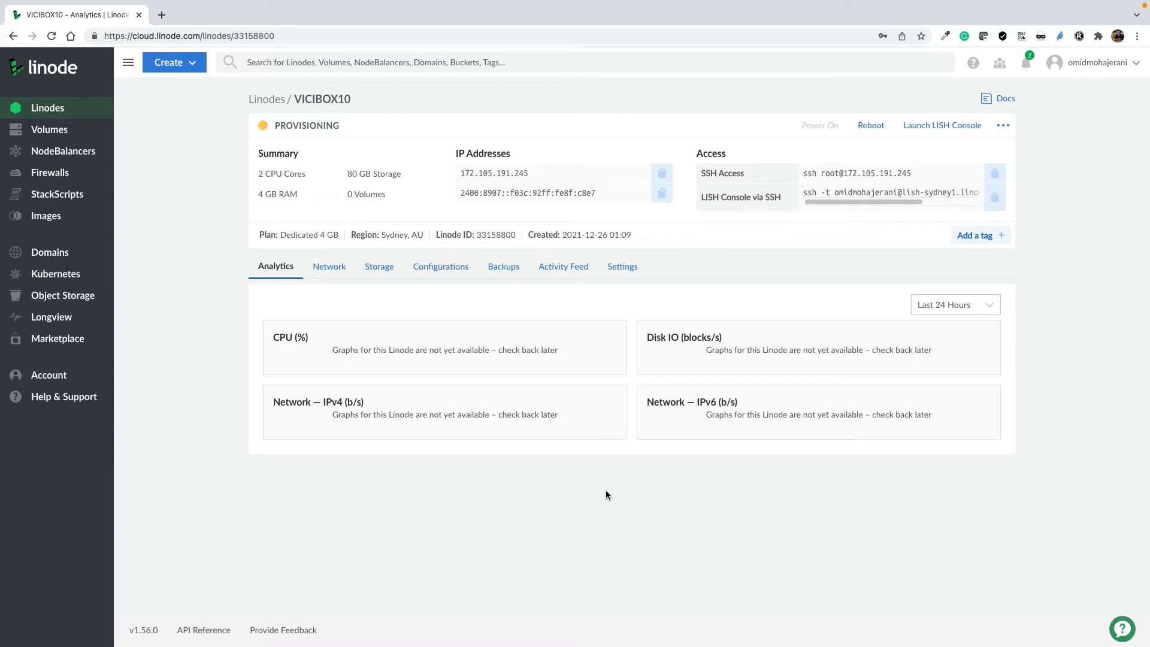
Step: Check the status of VICIBOX10 in the list of Linodes and open its details
click(42, 110)
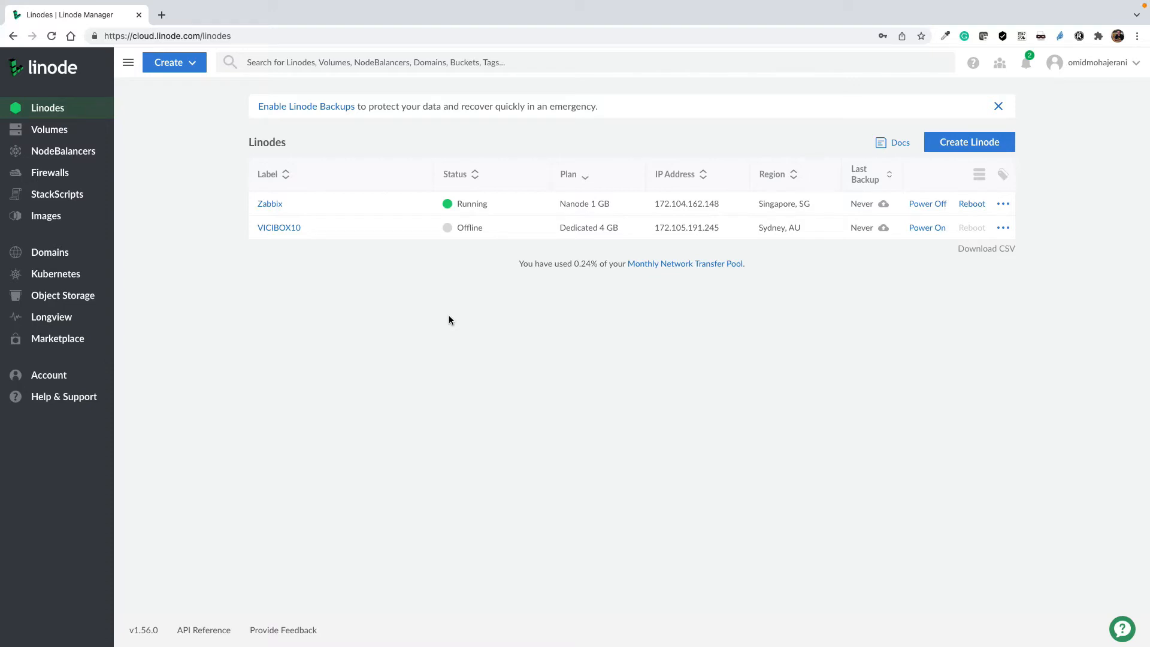
double_click(476, 228)
click(279, 227)
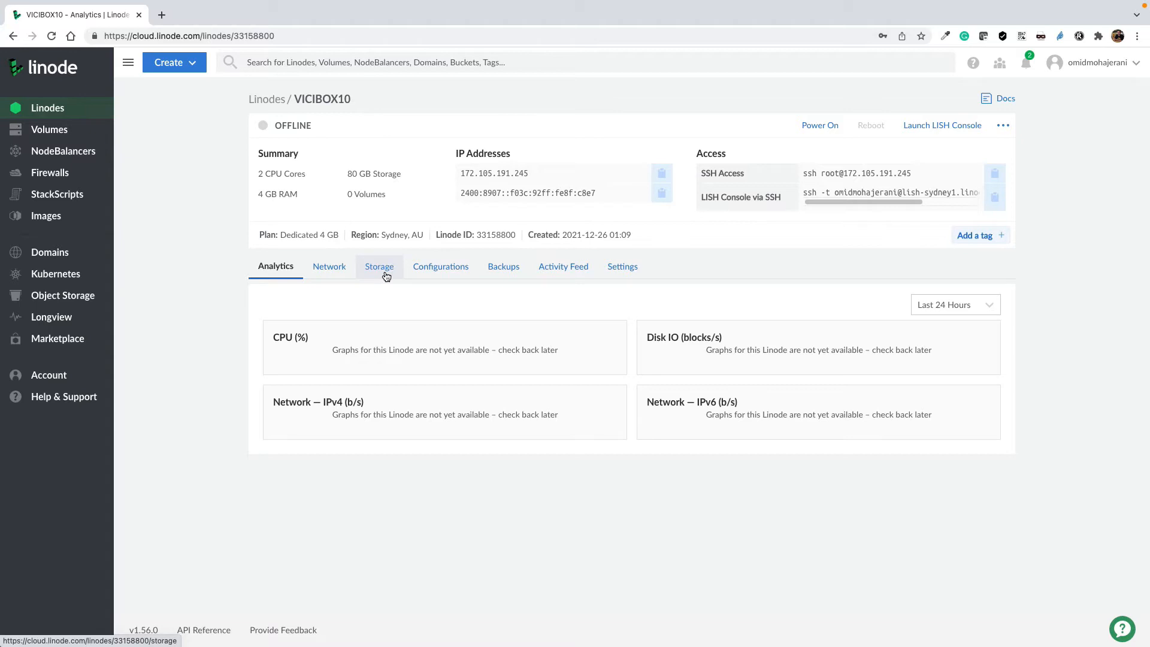
Step: Delete the Debian 10 Disk from VICIBOX10's storage
click(379, 267)
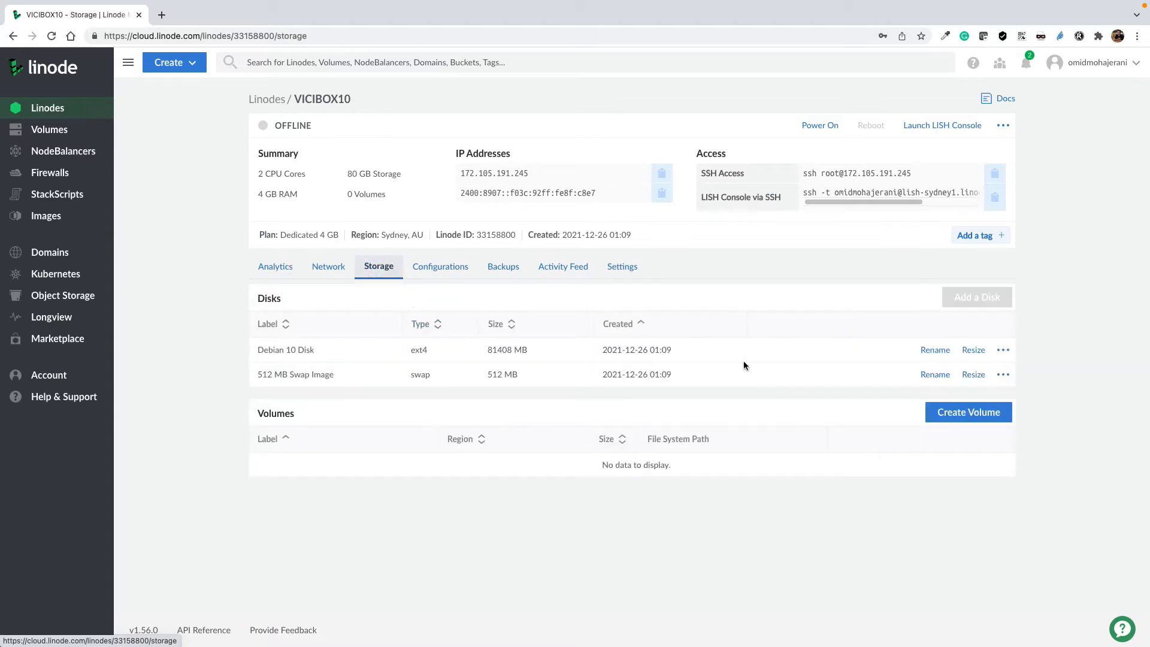
click(1002, 353)
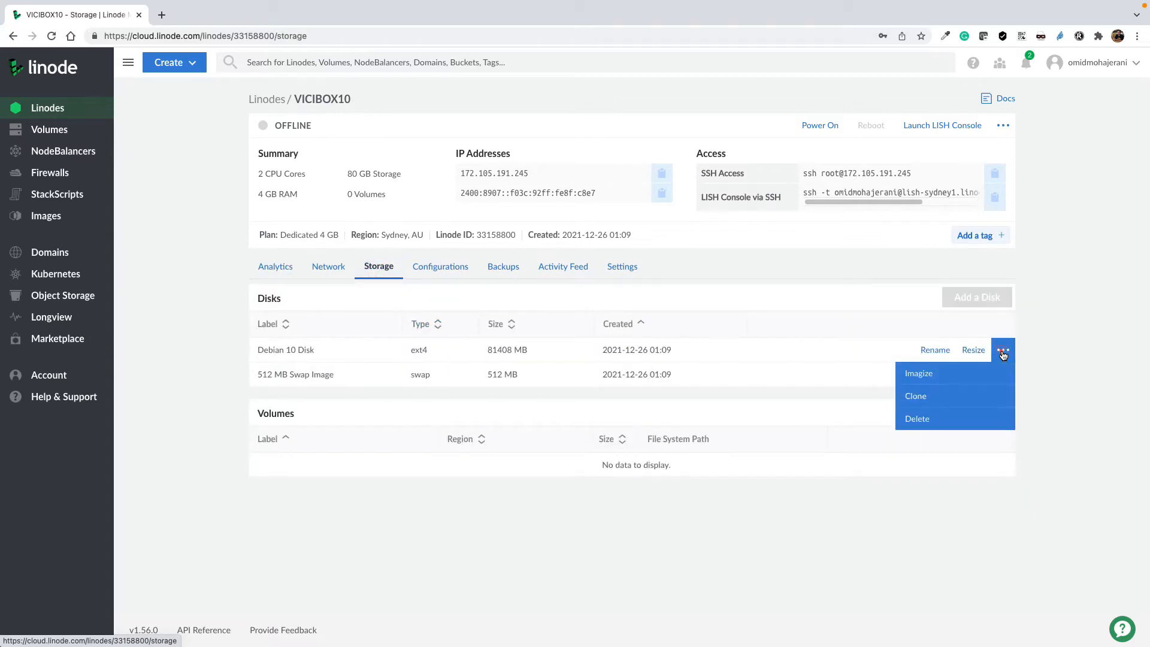
click(925, 417)
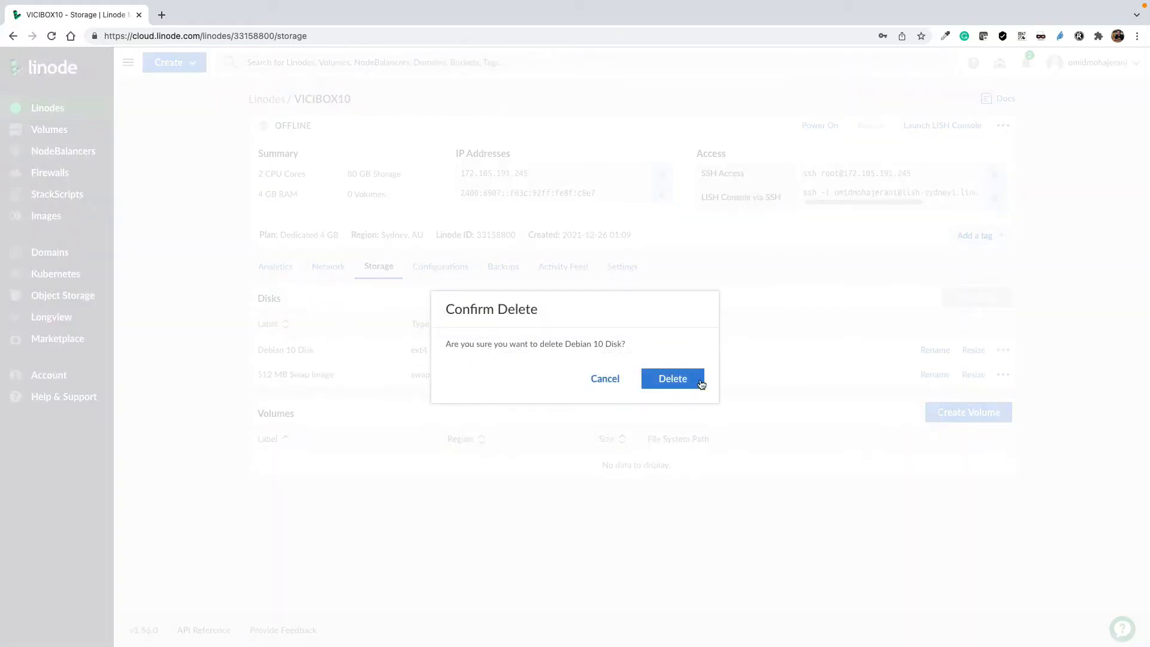
click(678, 379)
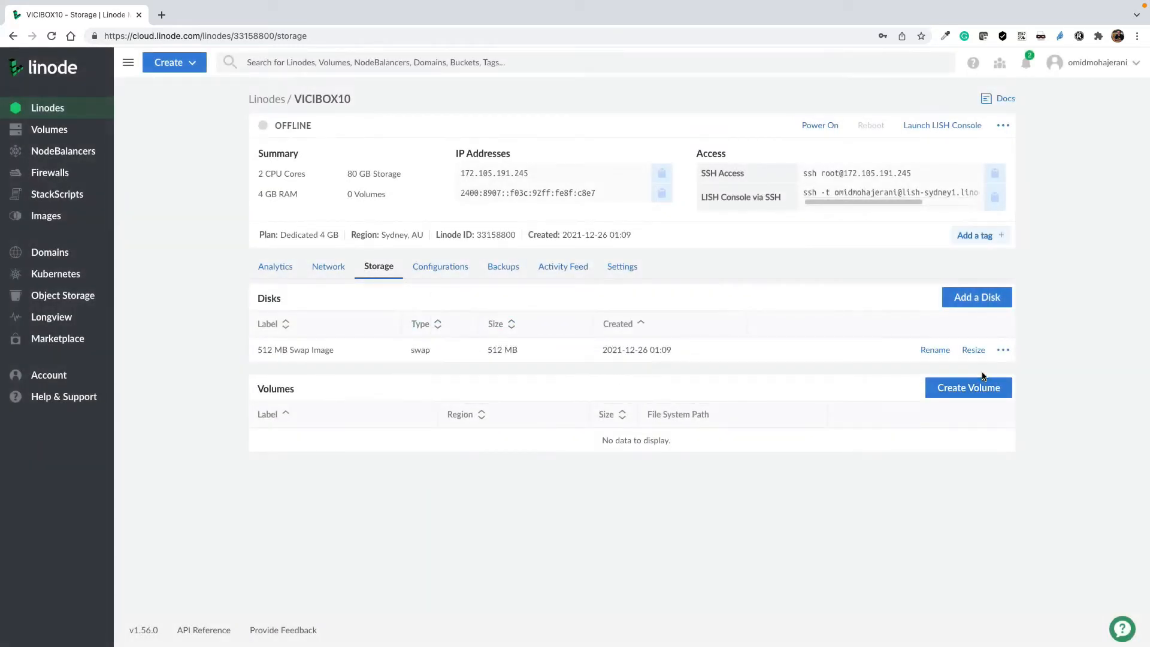
Step: Delete the 512 MB Swap Image disk from VICIBOX10's storage
click(1002, 350)
click(922, 417)
click(669, 378)
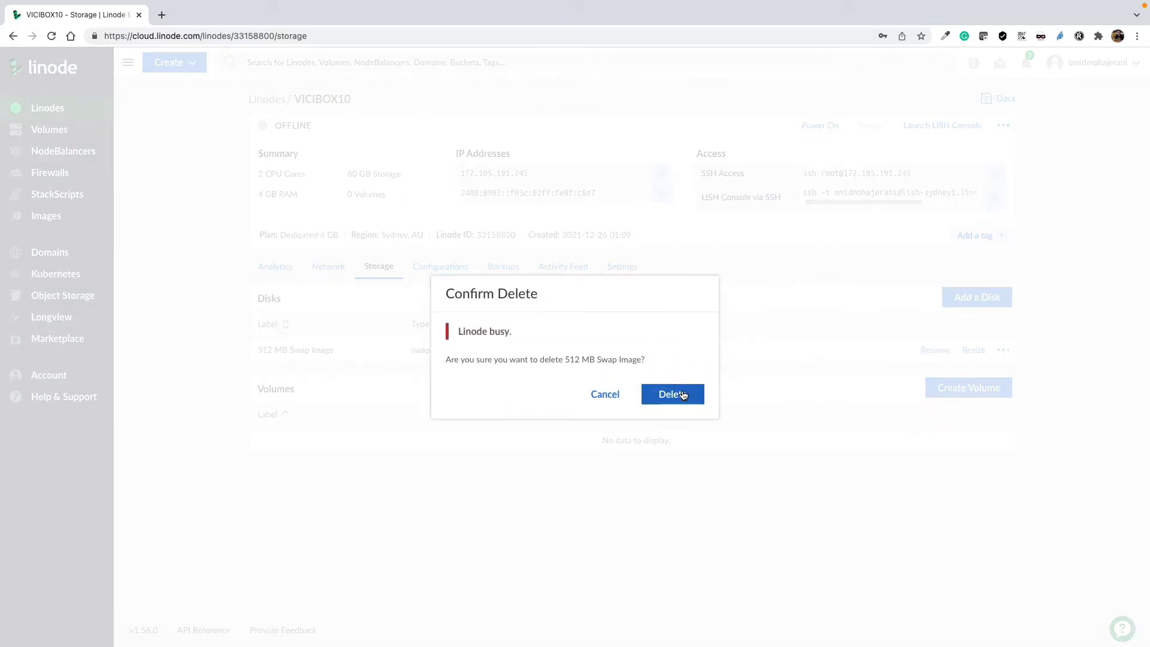
click(679, 394)
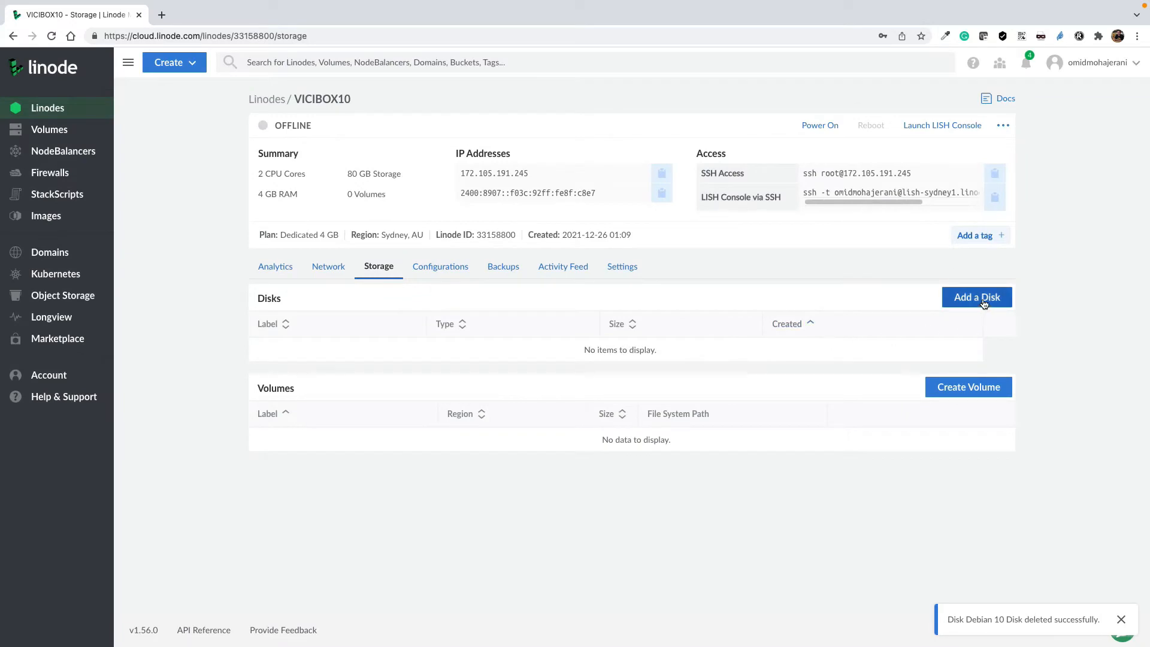
Step: Add an empty disk labelled Installer with the raw filesystem and a size of 2000 MB
click(984, 301)
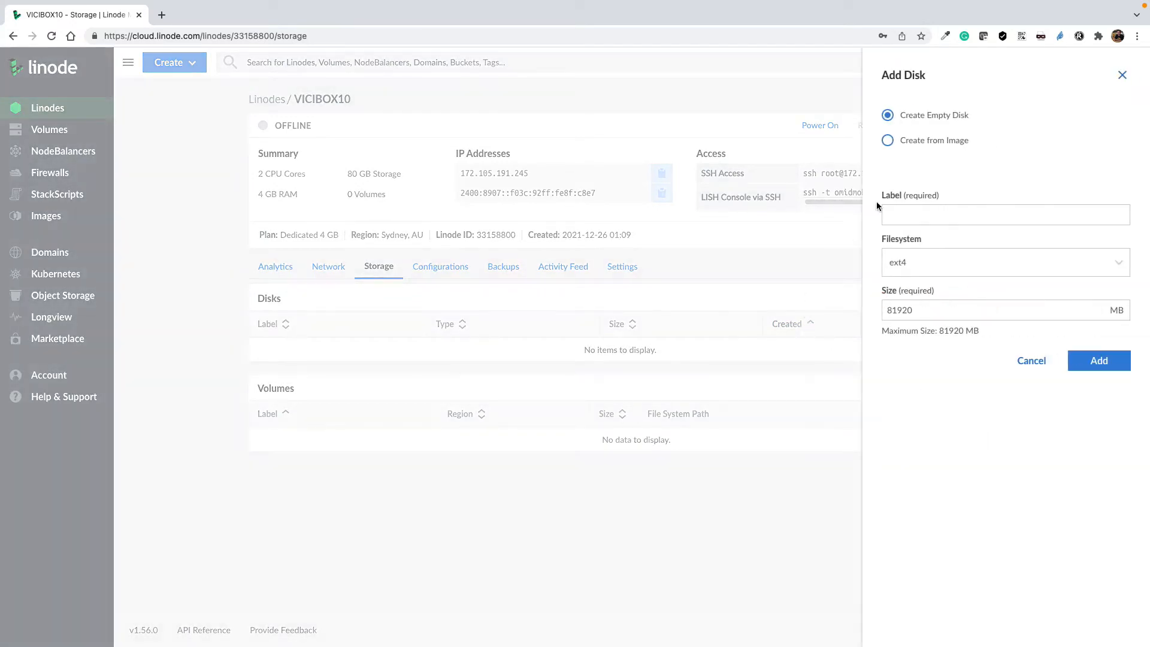
click(912, 217)
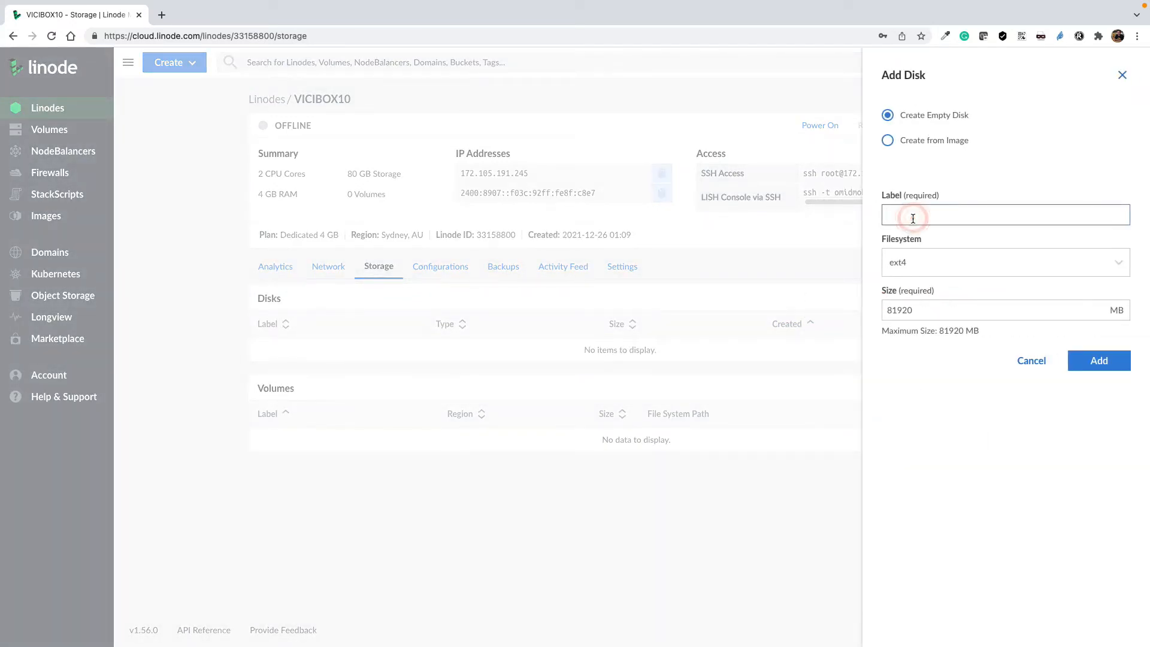
text(Inst)
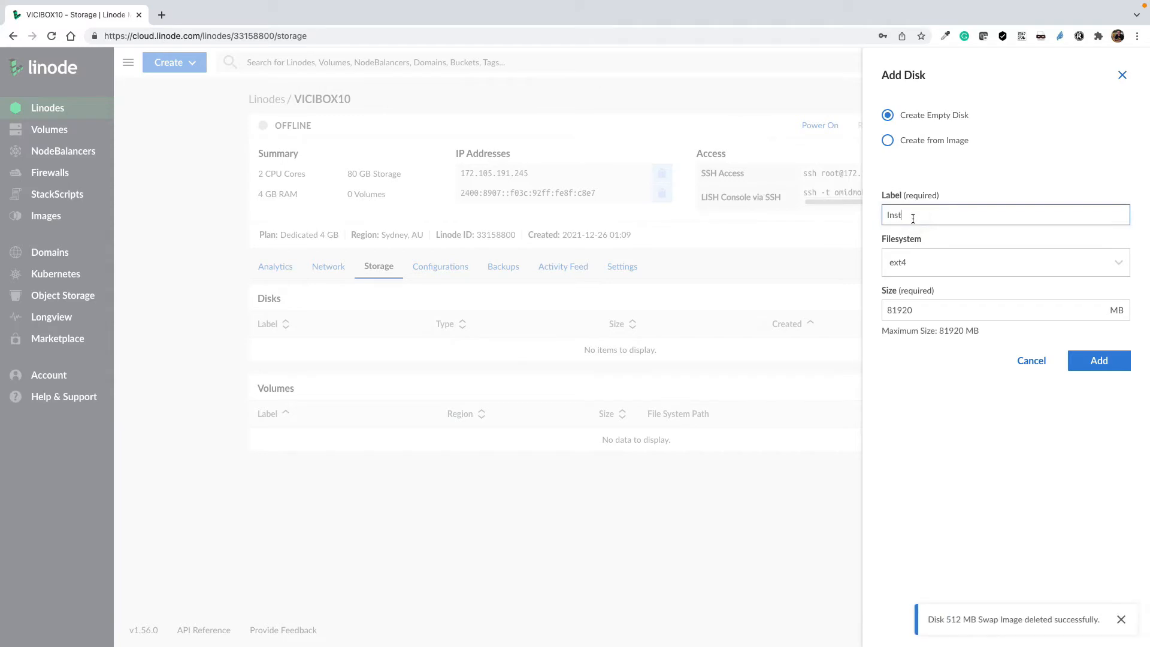
text(aller)
click(980, 263)
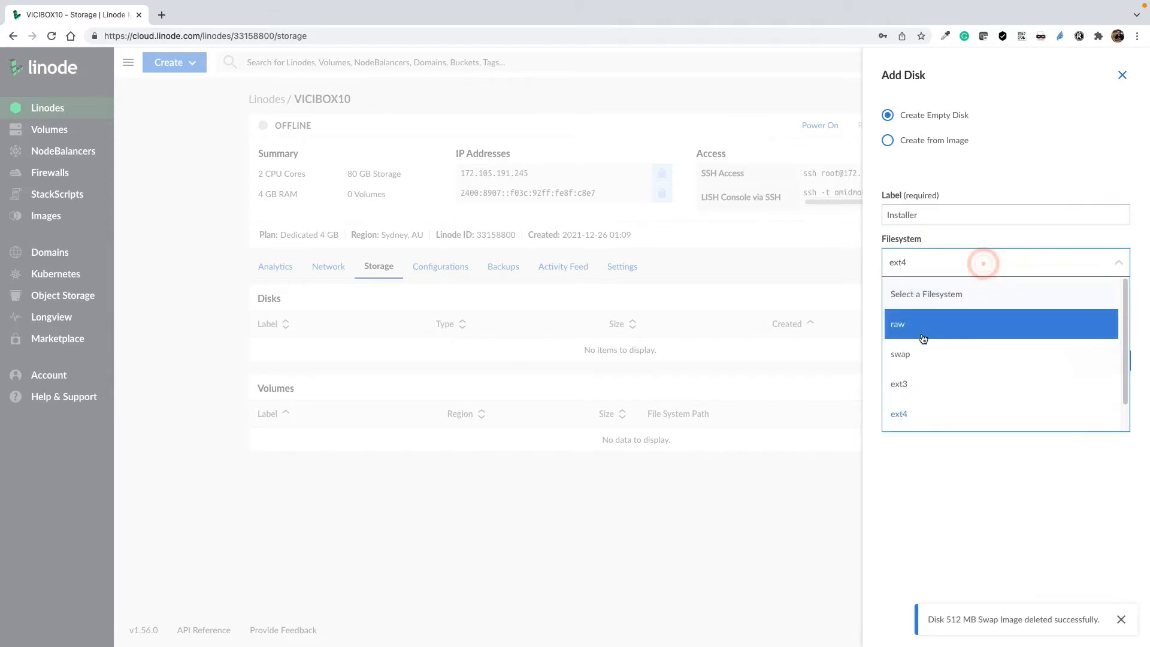
click(969, 327)
double_click(916, 310)
text(2000)
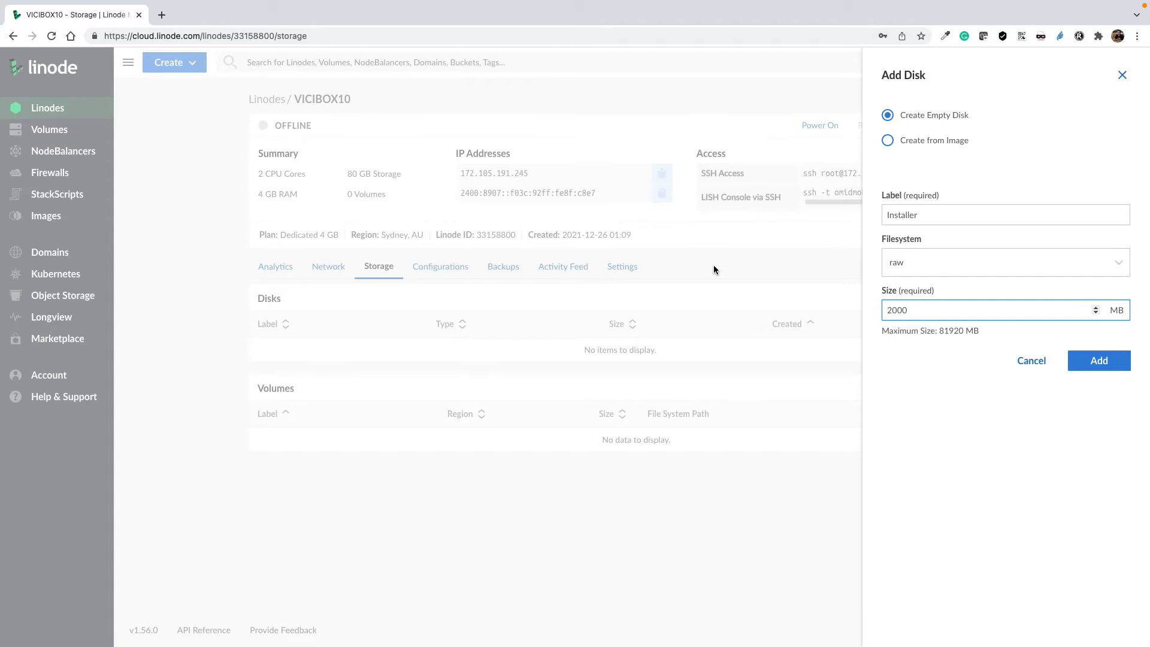
click(1072, 360)
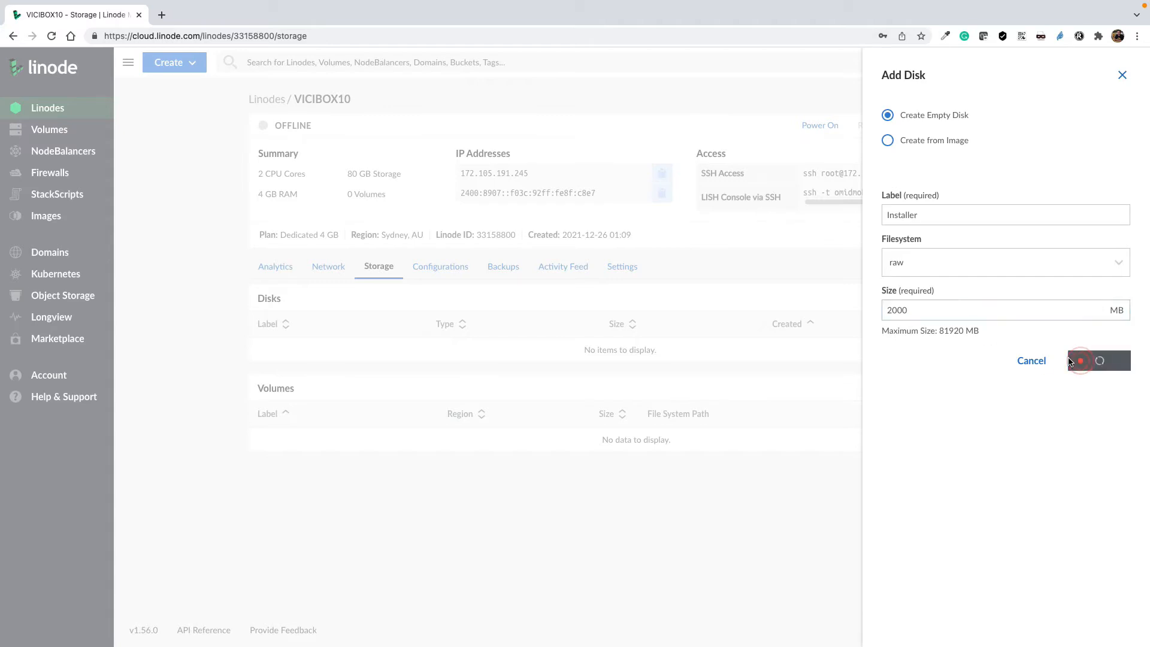
Step: Add a second empty disk labelled VICIBOX with the raw filesystem and a size of 79920 MB
click(985, 309)
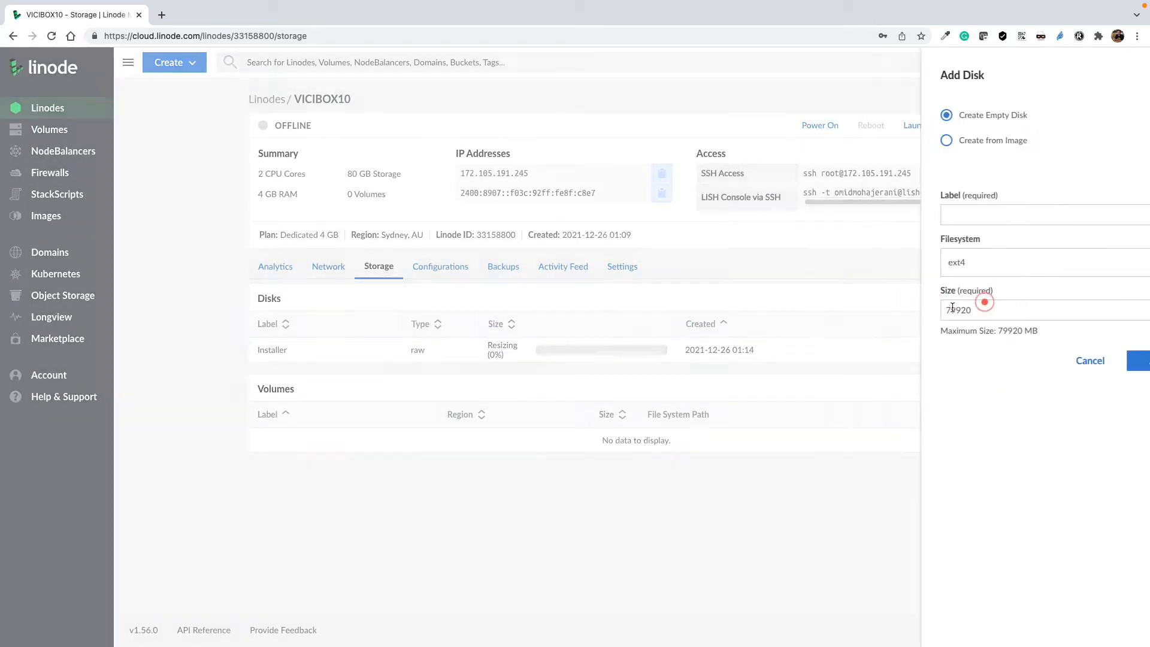
click(908, 209)
text(VI)
key(BackSpace)
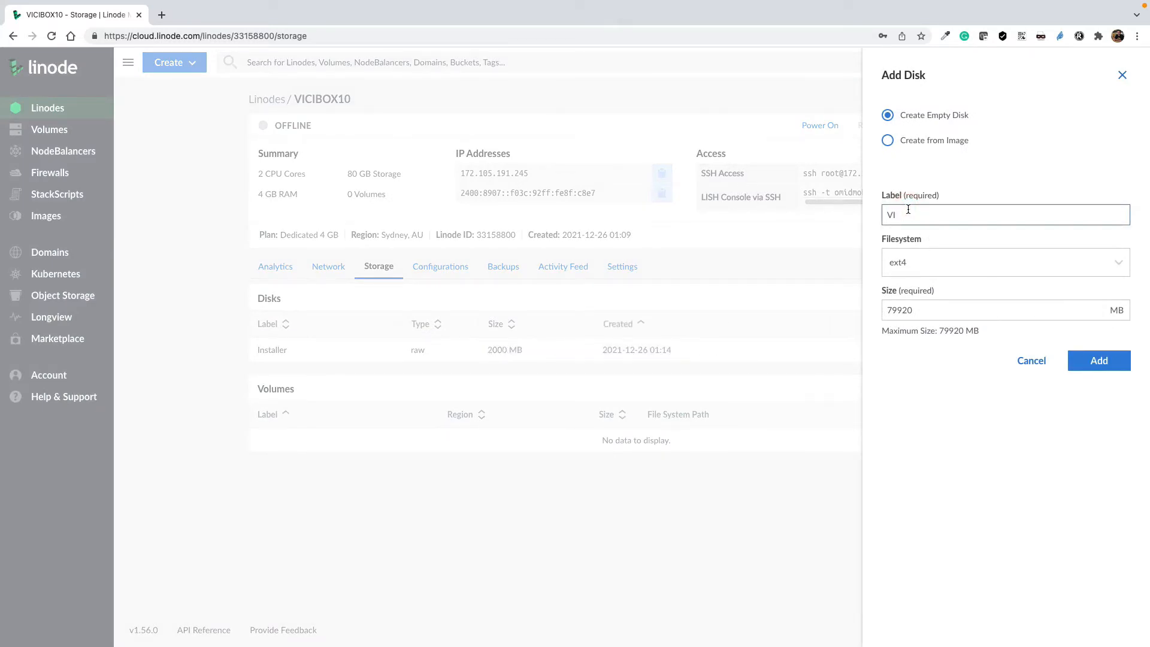
text(CIBOX)
click(956, 257)
click(910, 331)
click(934, 312)
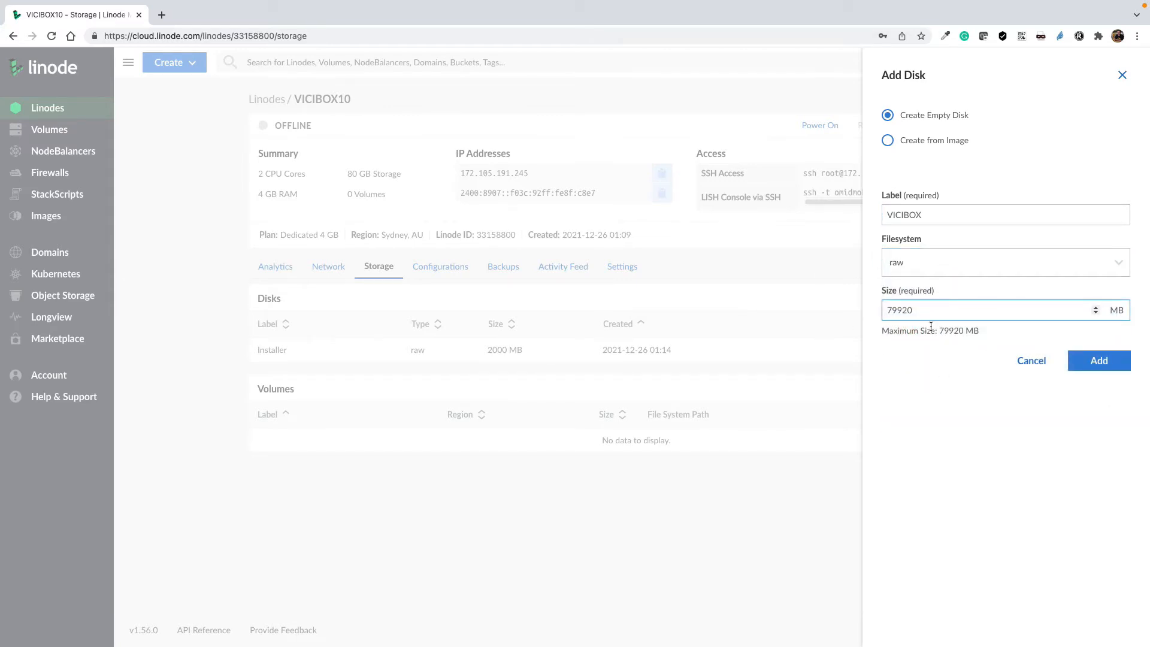
click(1105, 364)
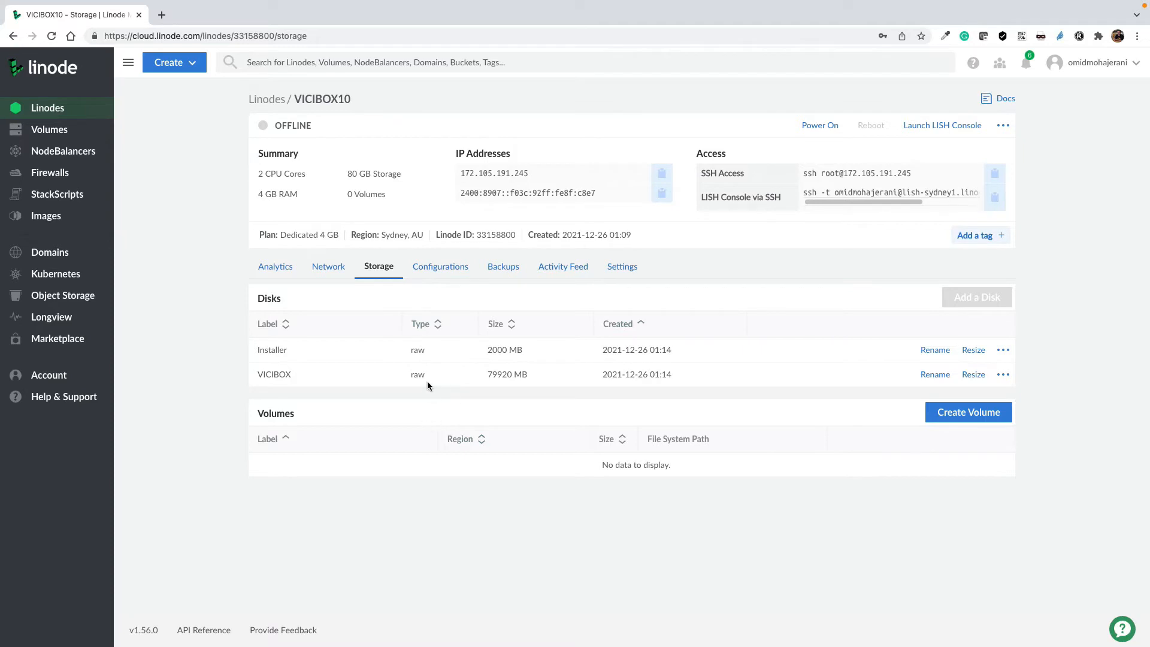
Step: Delete the My Debian 10 Disk Profile configuration from VICIBOX10
click(464, 269)
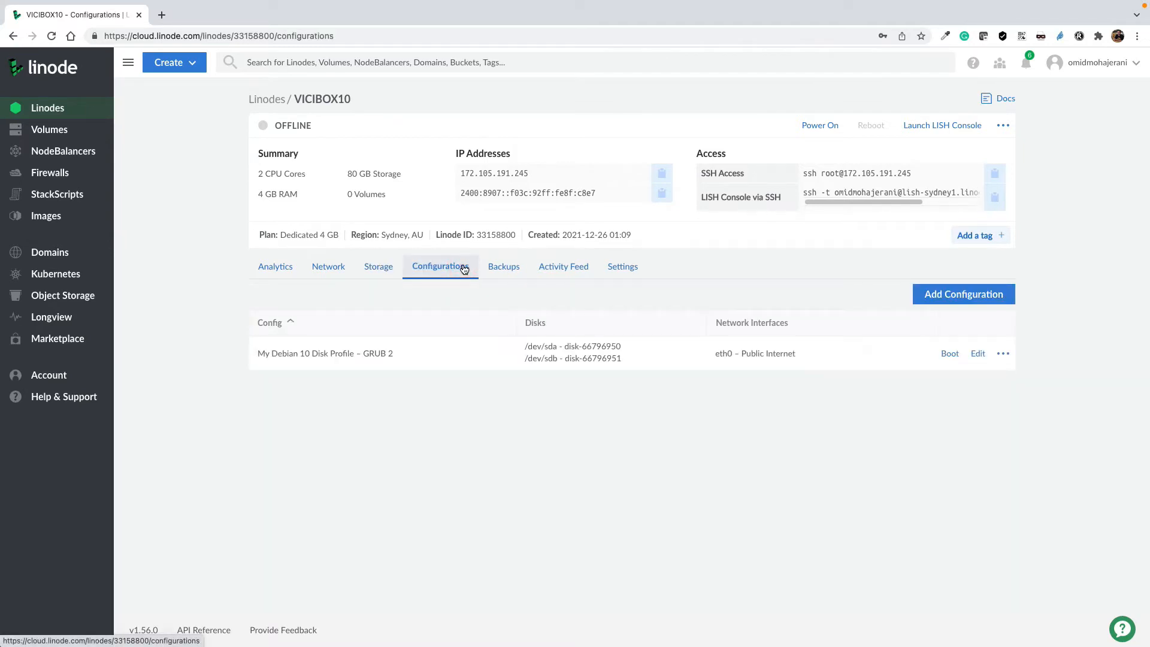
click(1002, 353)
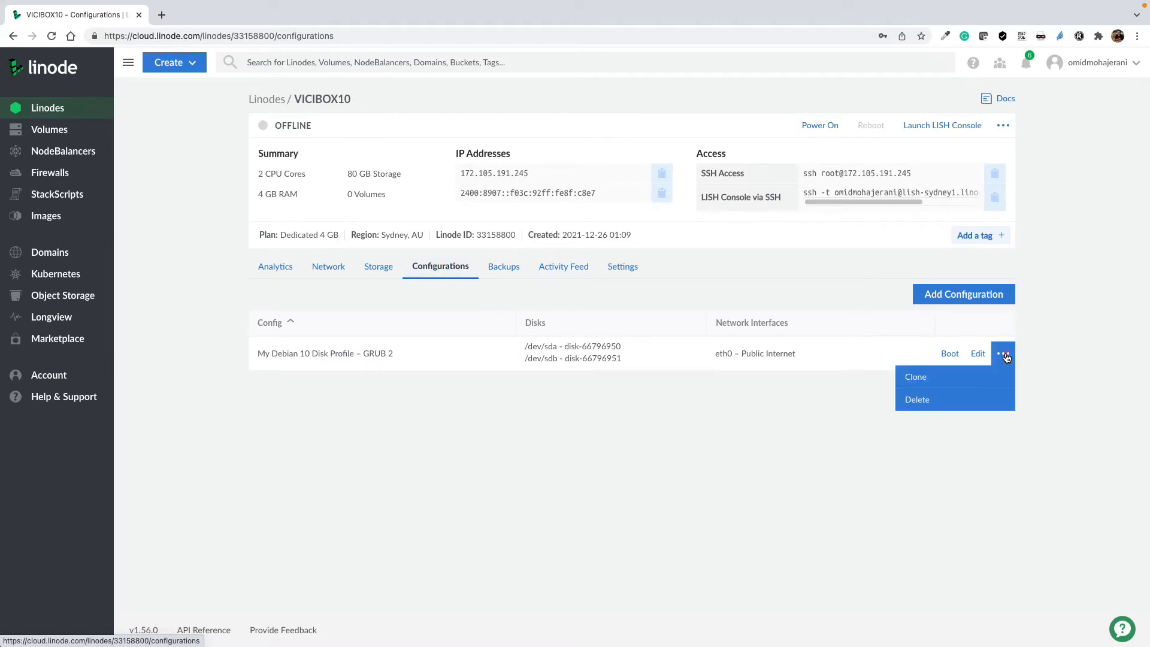
click(922, 400)
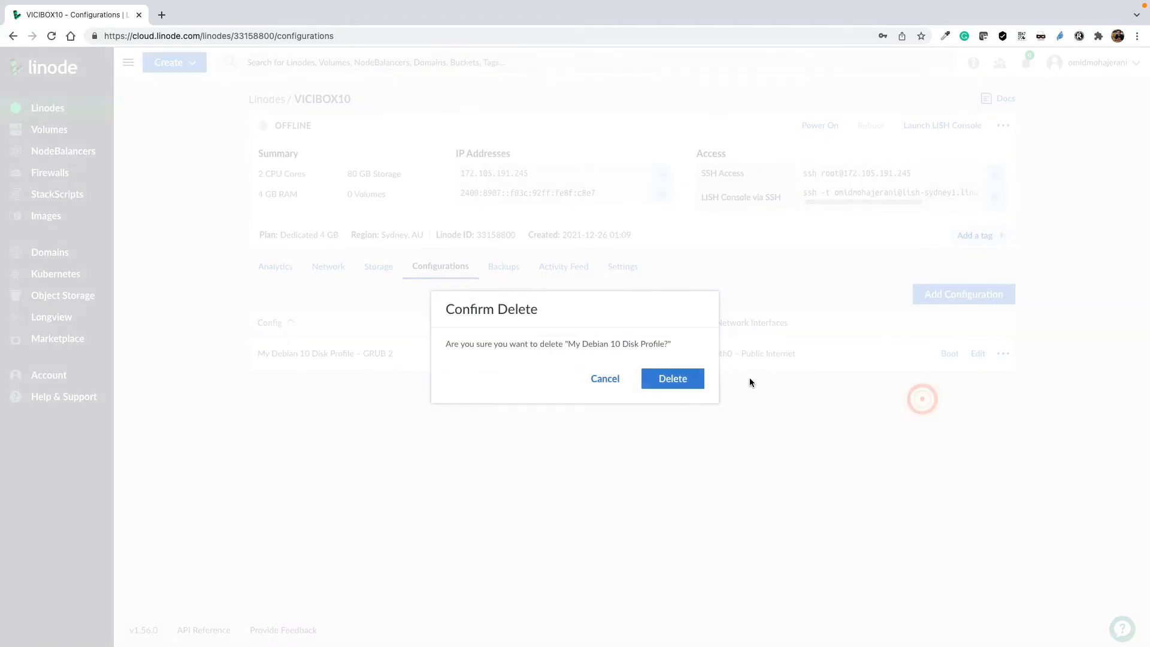
click(691, 379)
Step: Start a new configuration for VICIBOX10 and label it Installer
click(965, 298)
click(340, 124)
text(Installer)
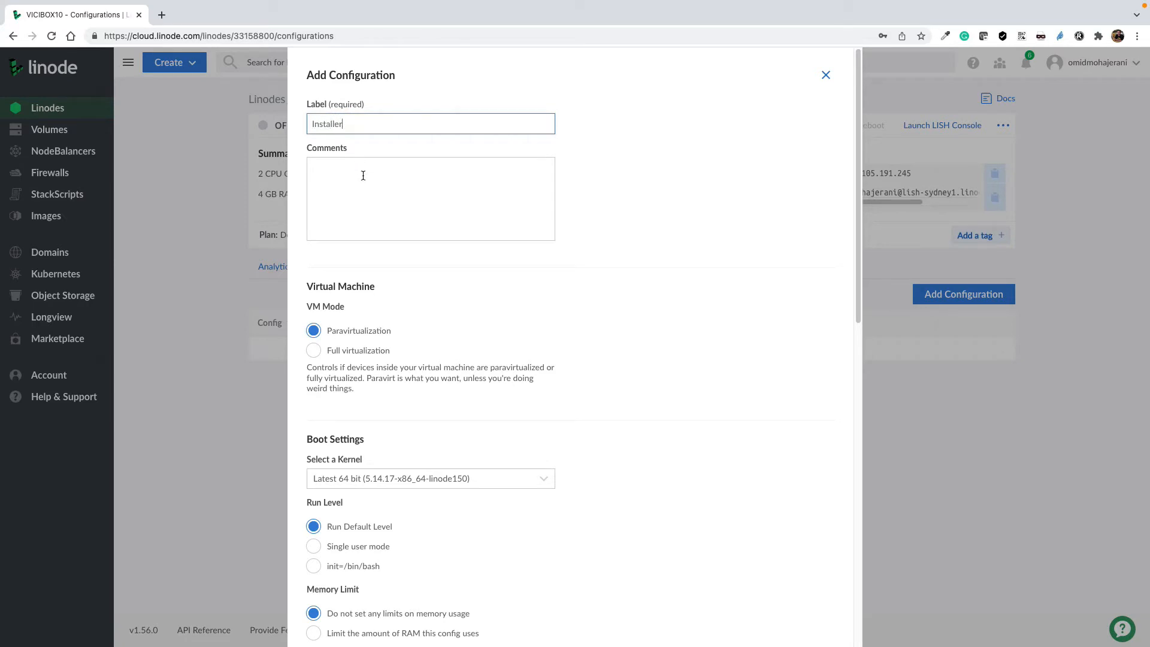
Step: Set the boot kernel of the Installer configuration to Direct Disk
scroll(389, 359, down, 3)
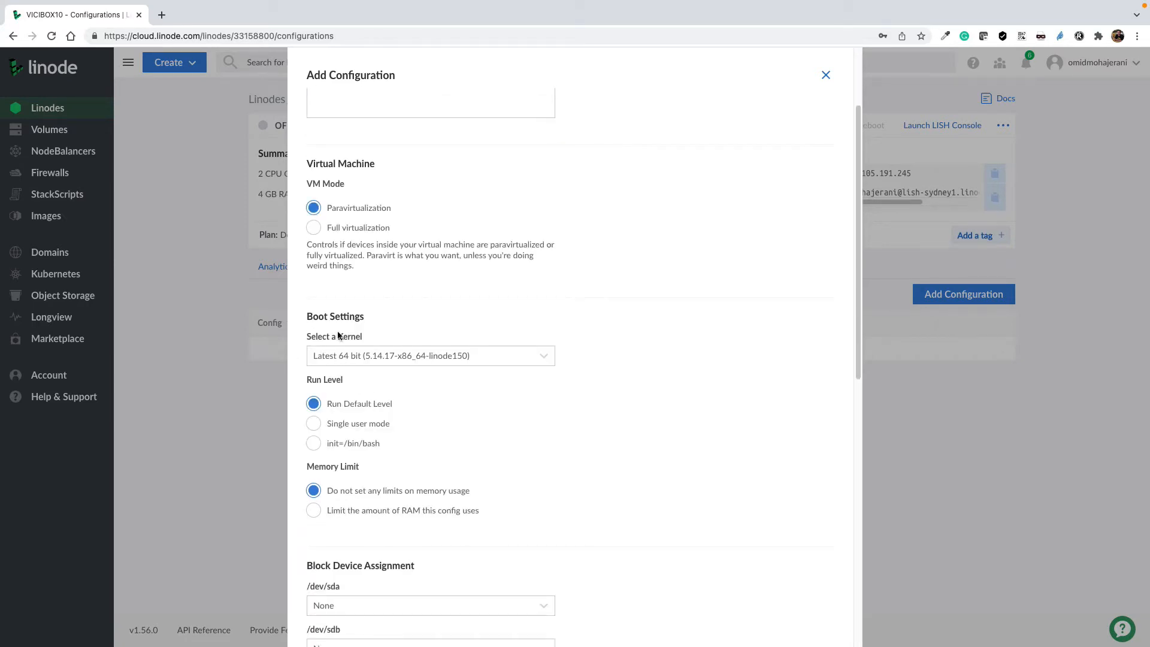
click(376, 356)
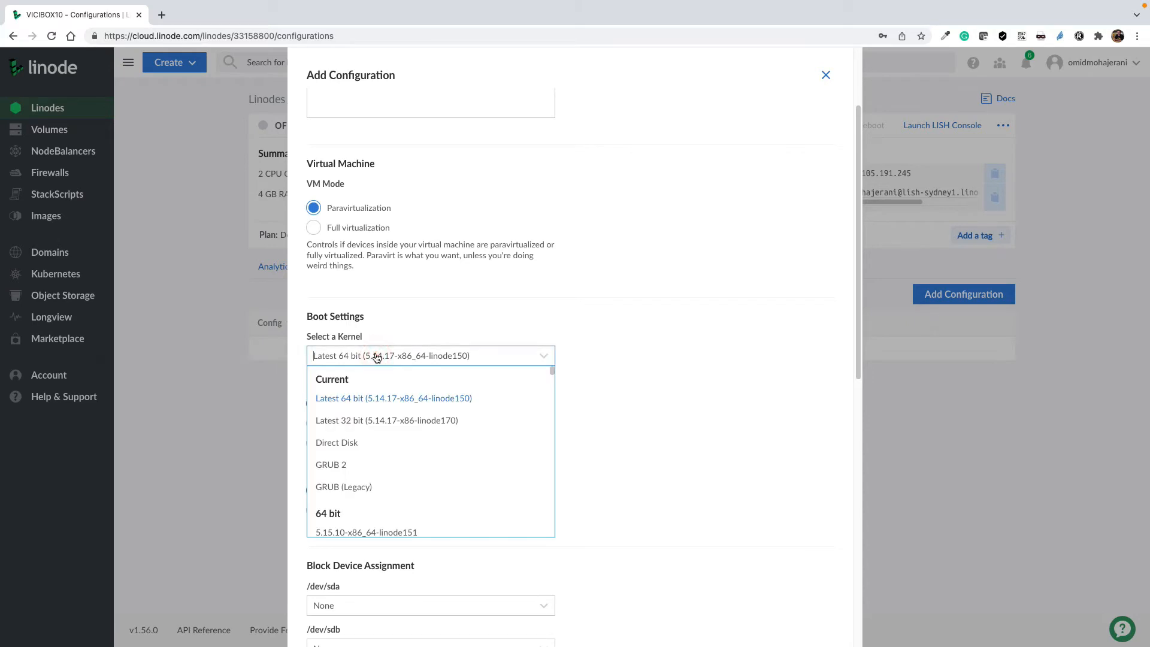
text(sele)
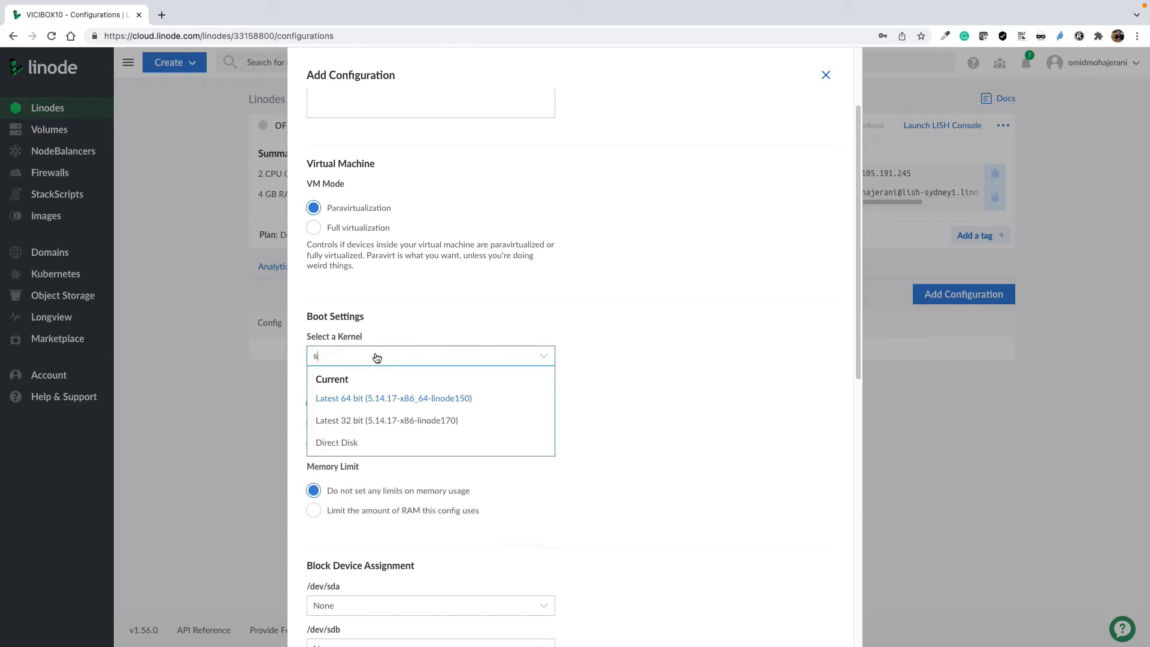
key(BackSpace)
key(BackSpace)
key(BackSpace)
key(BackSpace)
text(di)
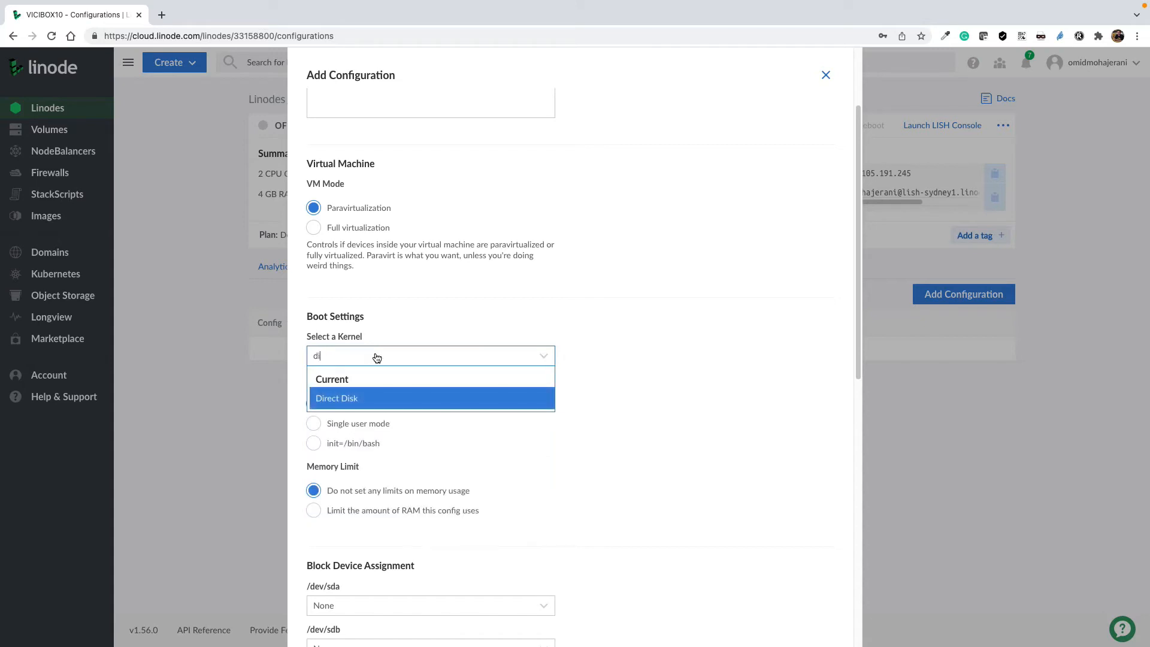
click(352, 401)
scroll(411, 432, down, 1)
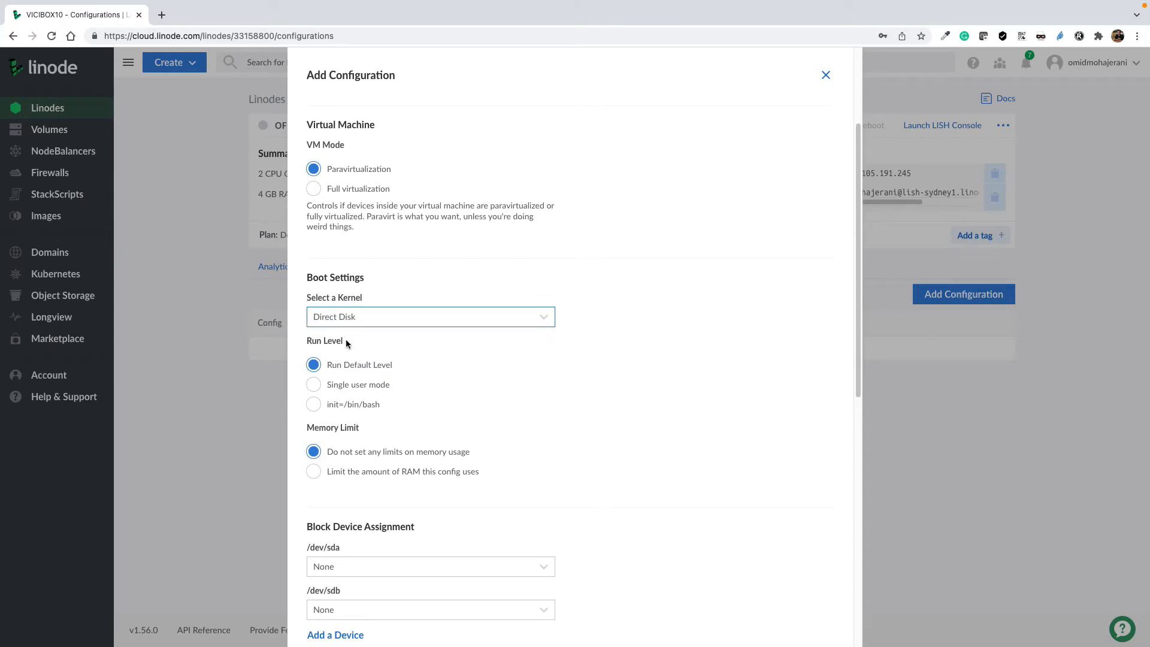
Step: Assign the VICIBOX disk to /dev/sda and the Installer disk to /dev/sdb in the Installer configuration
scroll(330, 323, down, 4)
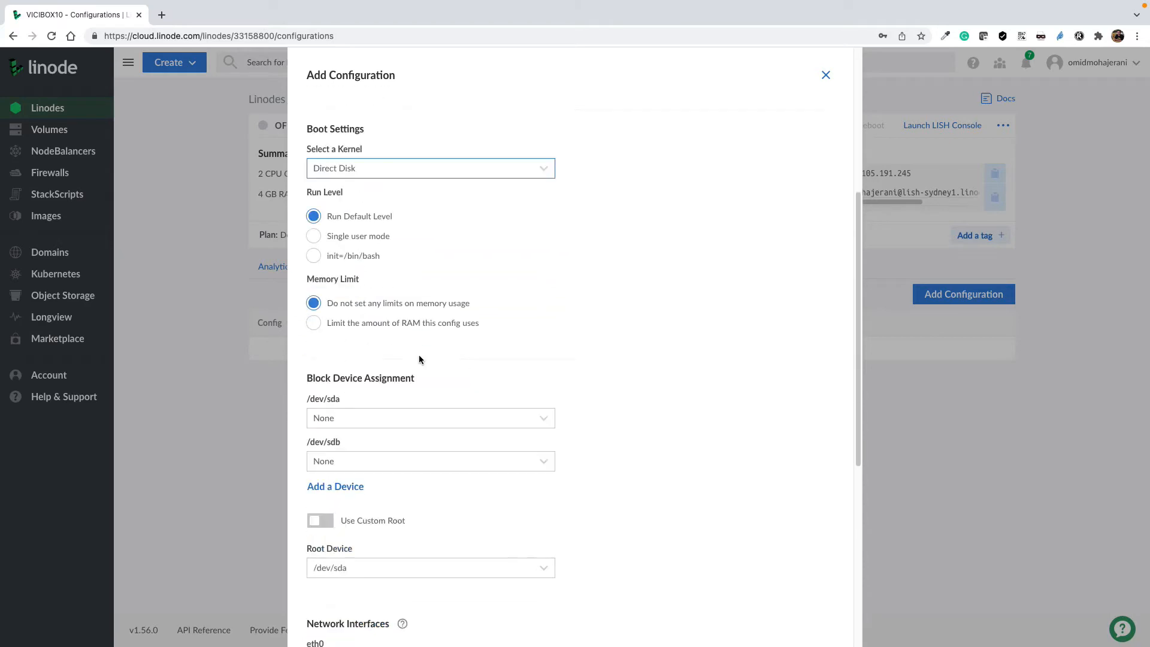
click(333, 323)
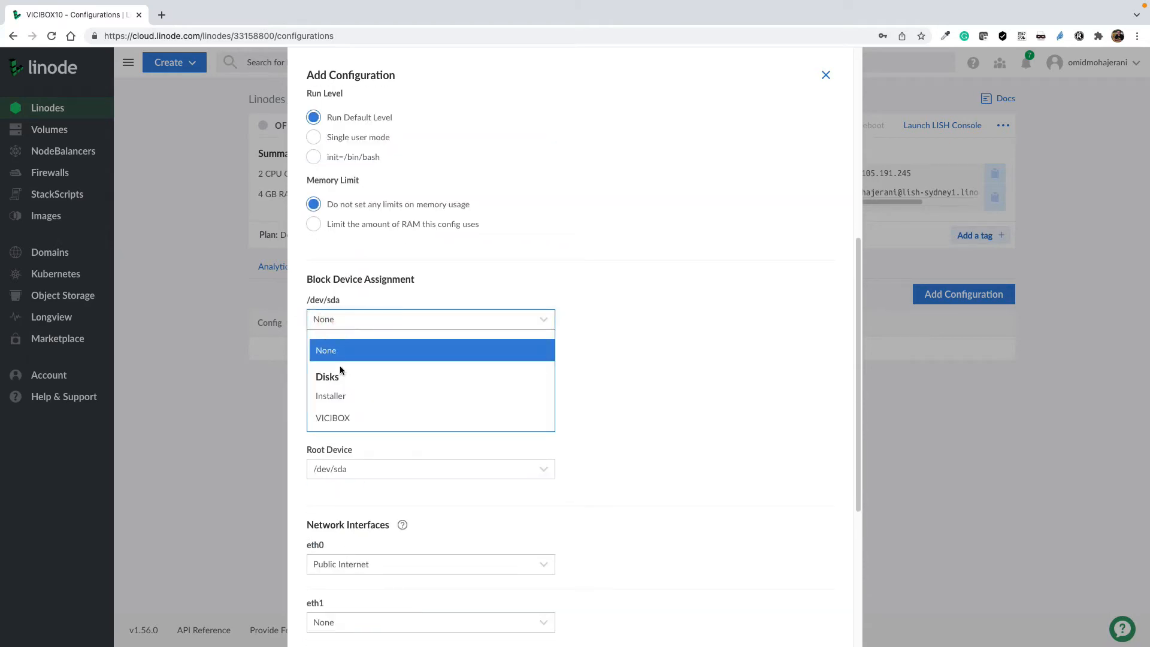
click(356, 418)
click(343, 364)
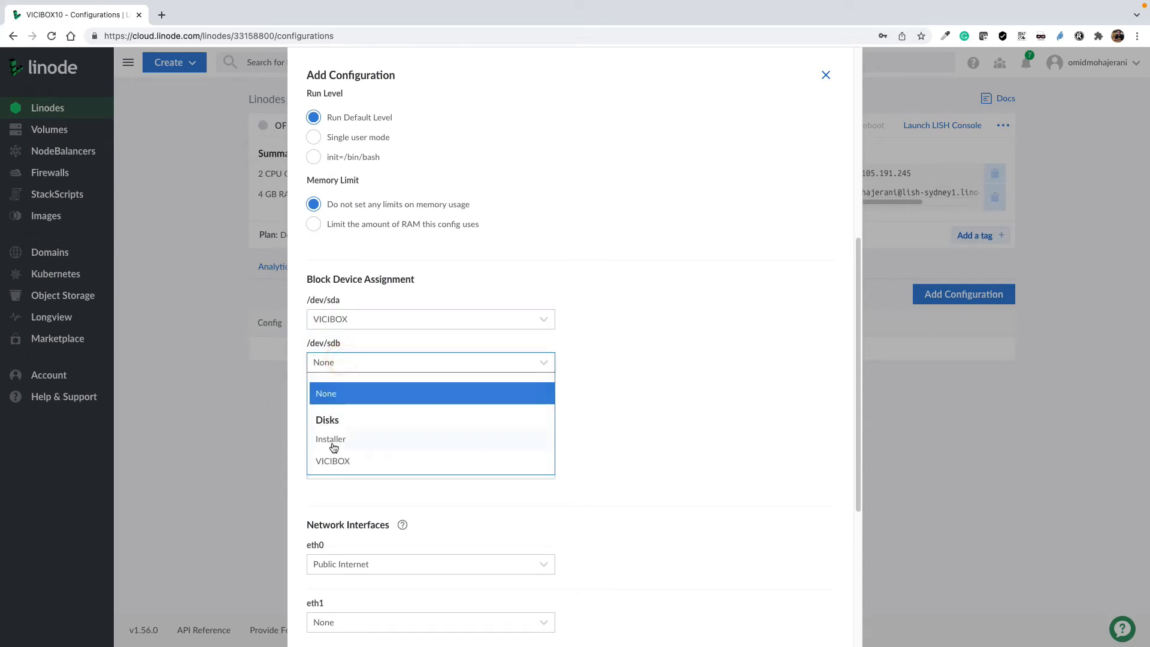
click(350, 437)
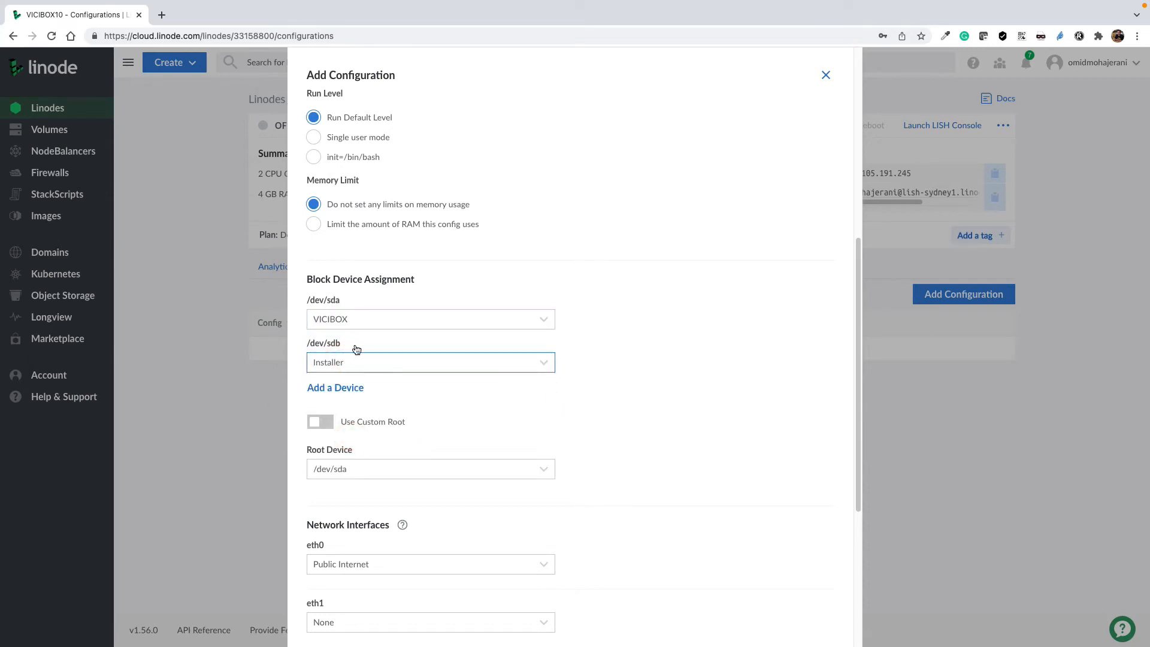
Step: Choose /dev/sdb as the root device of the Installer configuration
scroll(386, 449, down, 1)
scroll(386, 449, down, 3)
click(346, 437)
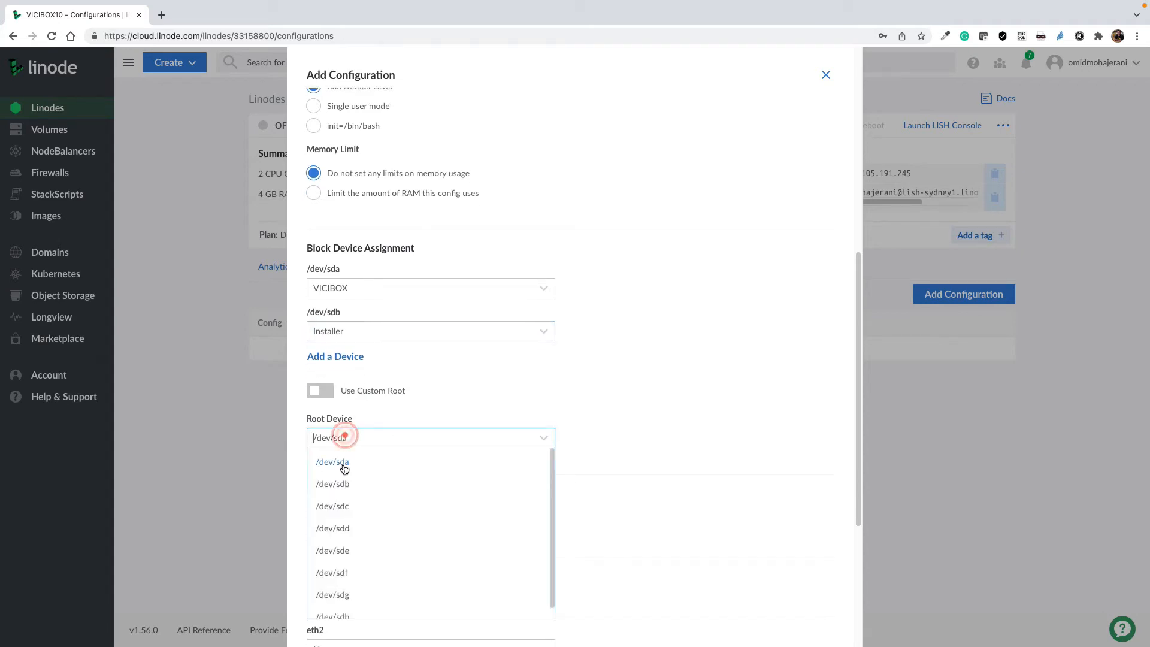
click(345, 485)
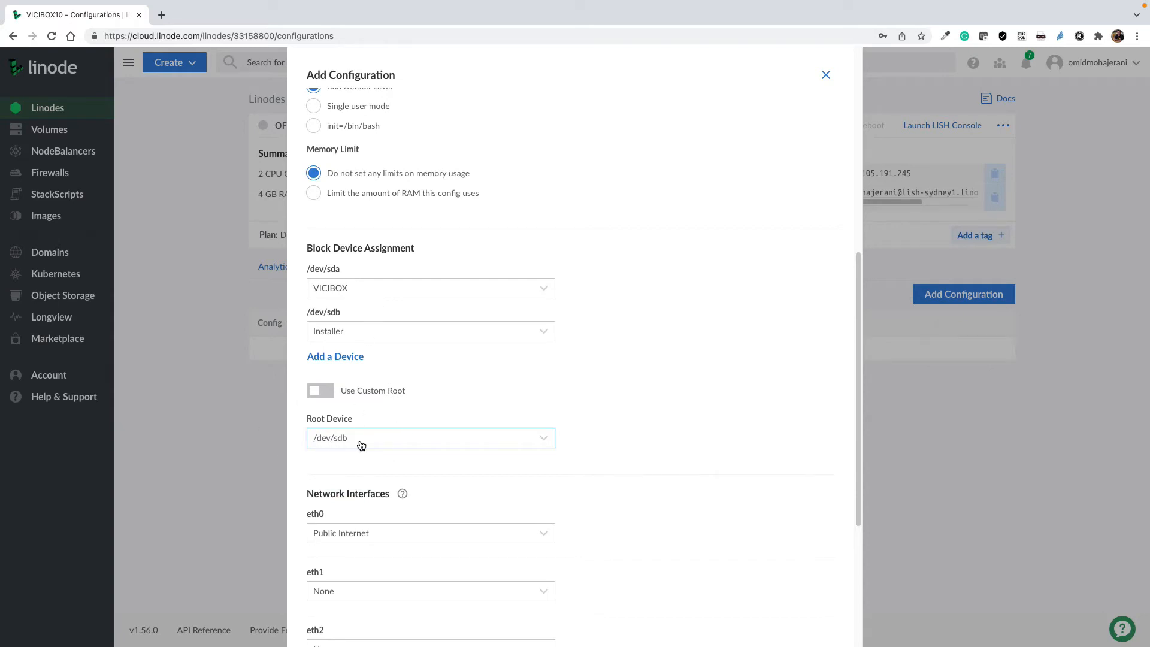
Step: Turn off all five filesystem/boot helpers and save the Installer configuration
scroll(377, 450, down, 2)
scroll(383, 450, down, 5)
click(319, 459)
click(320, 488)
click(320, 516)
click(324, 548)
click(322, 574)
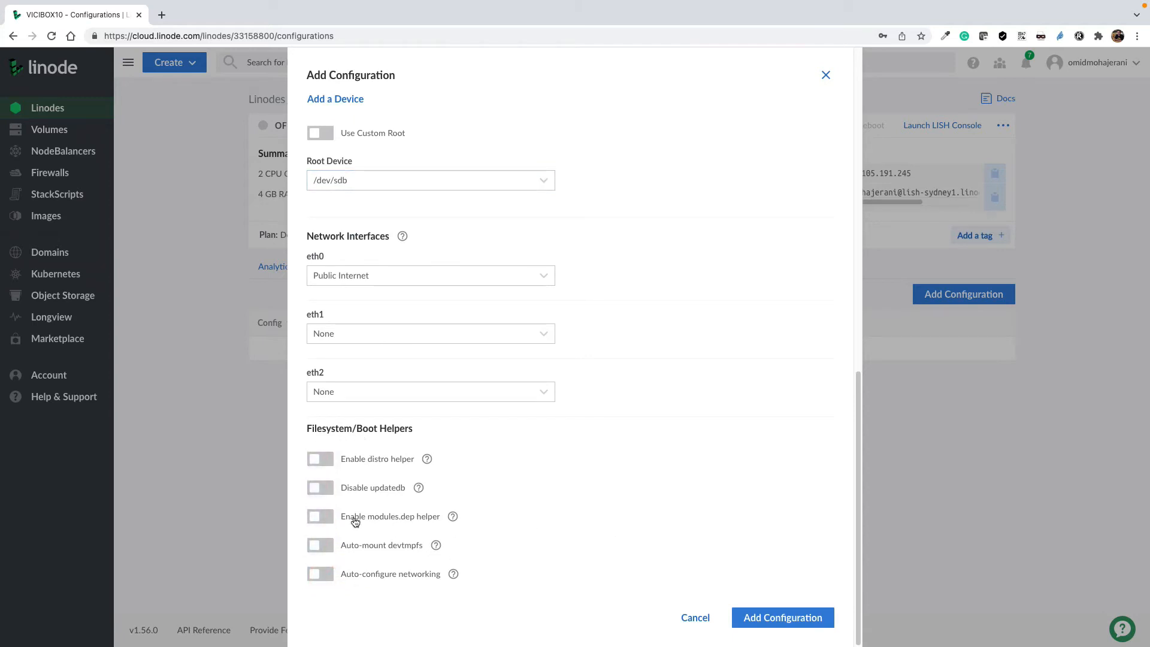
click(795, 625)
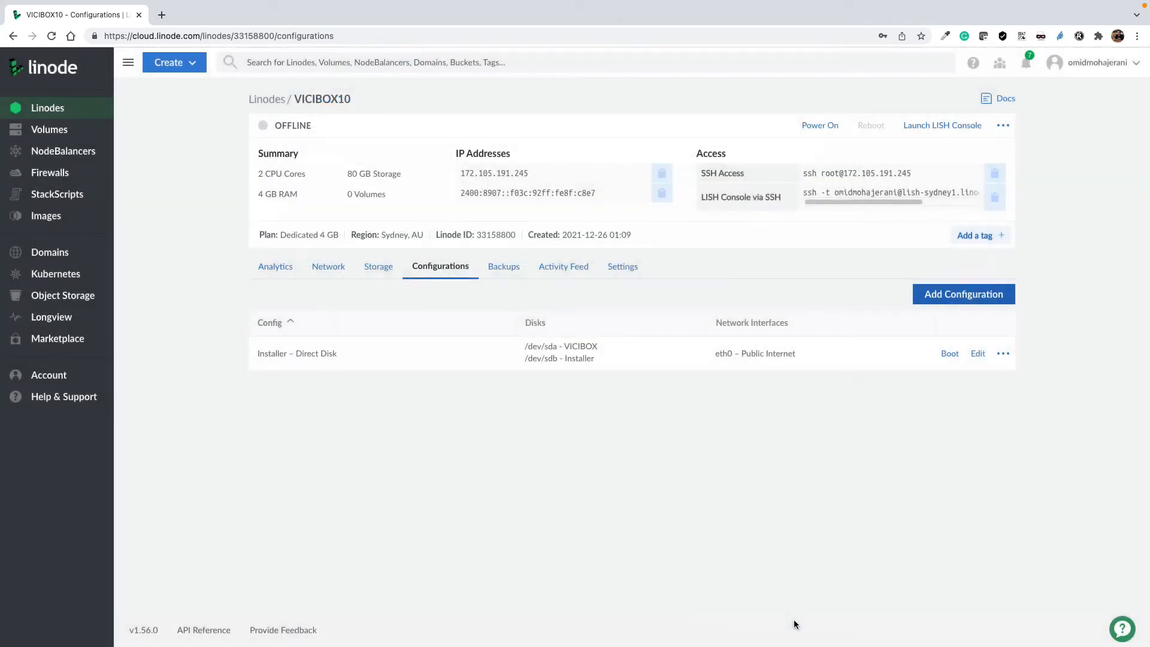
Step: Start a second configuration for VICIBOX10, label it VICIBOX and set its kernel to Direct Disk
click(956, 296)
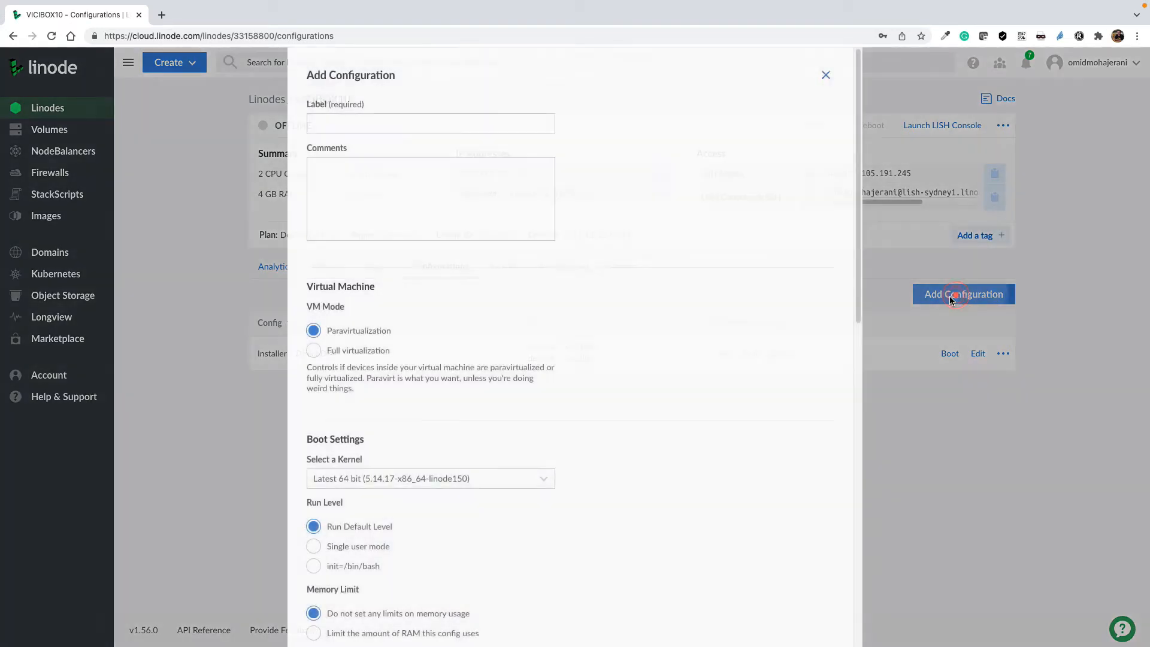
text(VICIBOX)
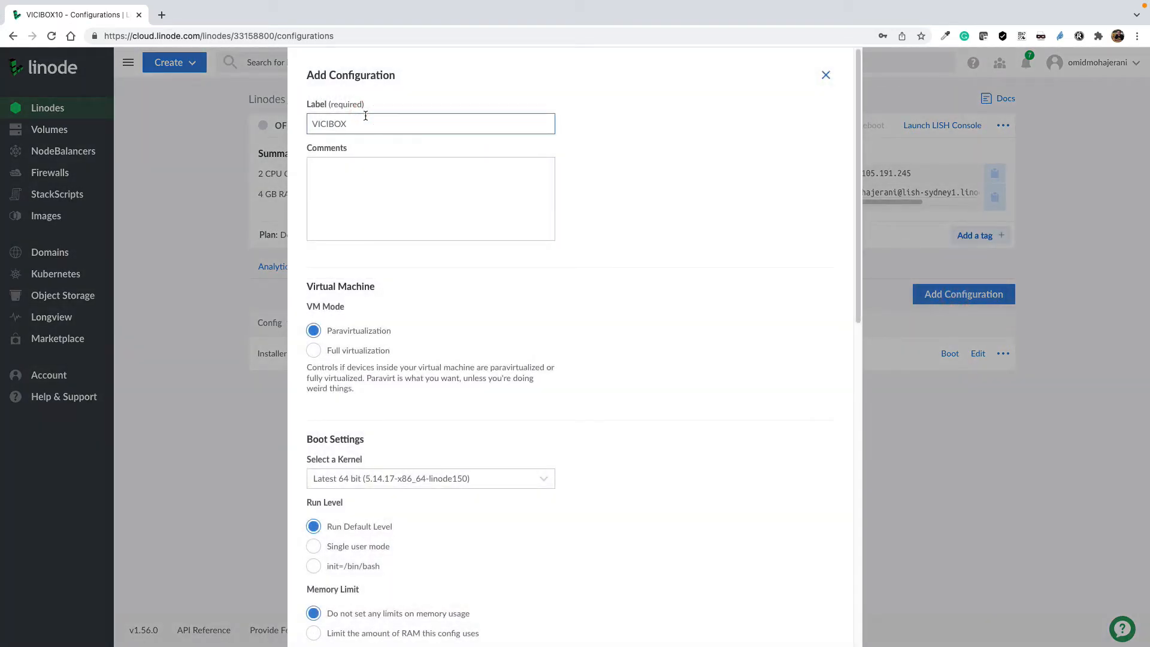
scroll(352, 395, down, 2)
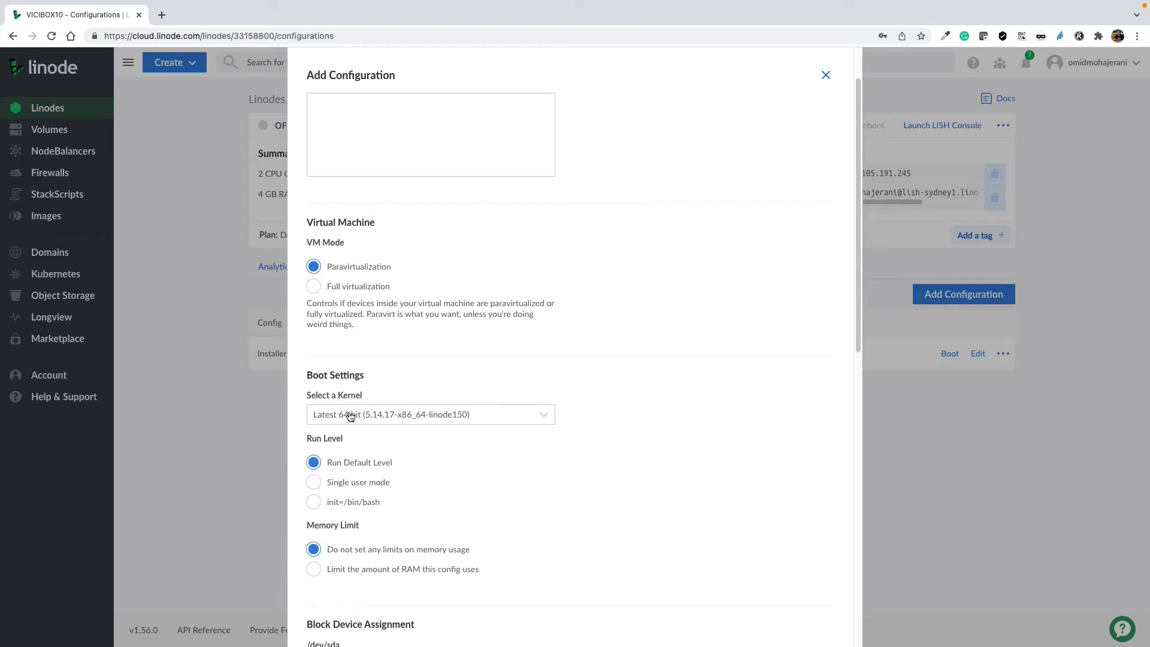
click(350, 416)
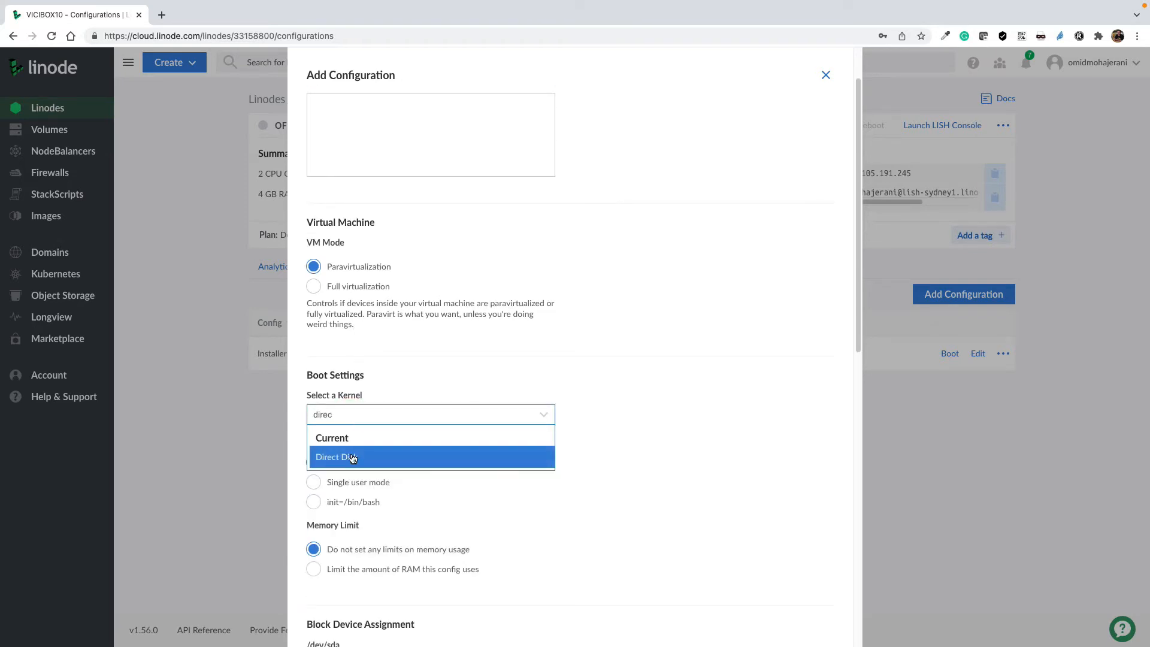
click(350, 457)
Step: Assign the VICIBOX disk to /dev/sda in the VICIBOX configuration
scroll(474, 473, down, 3)
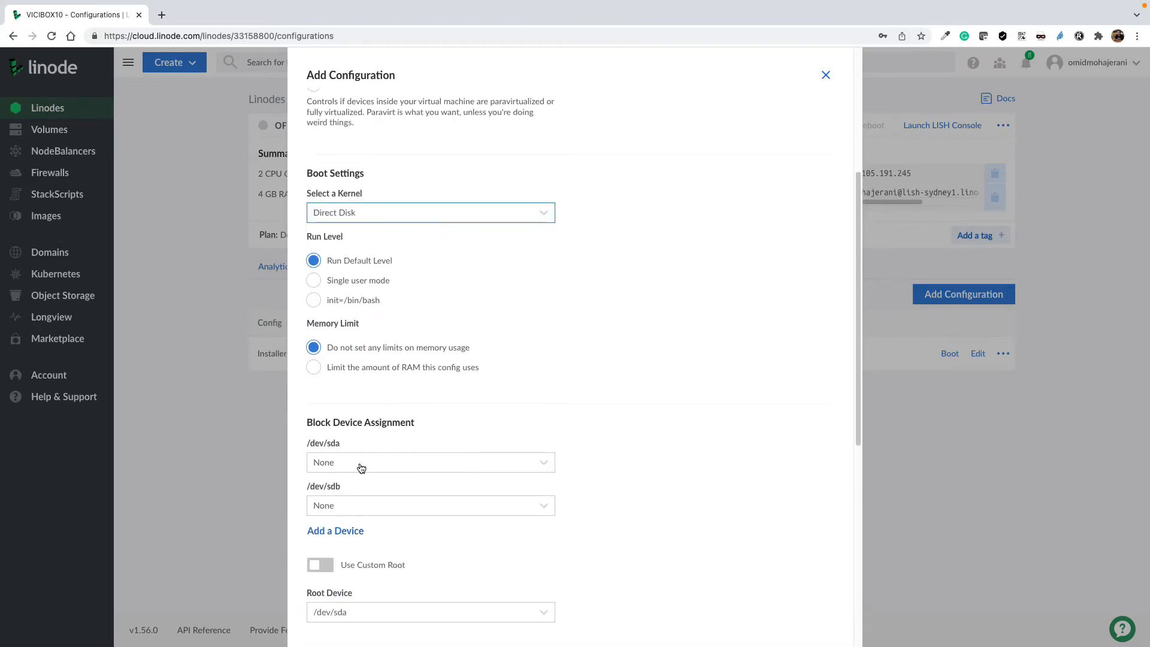
click(359, 464)
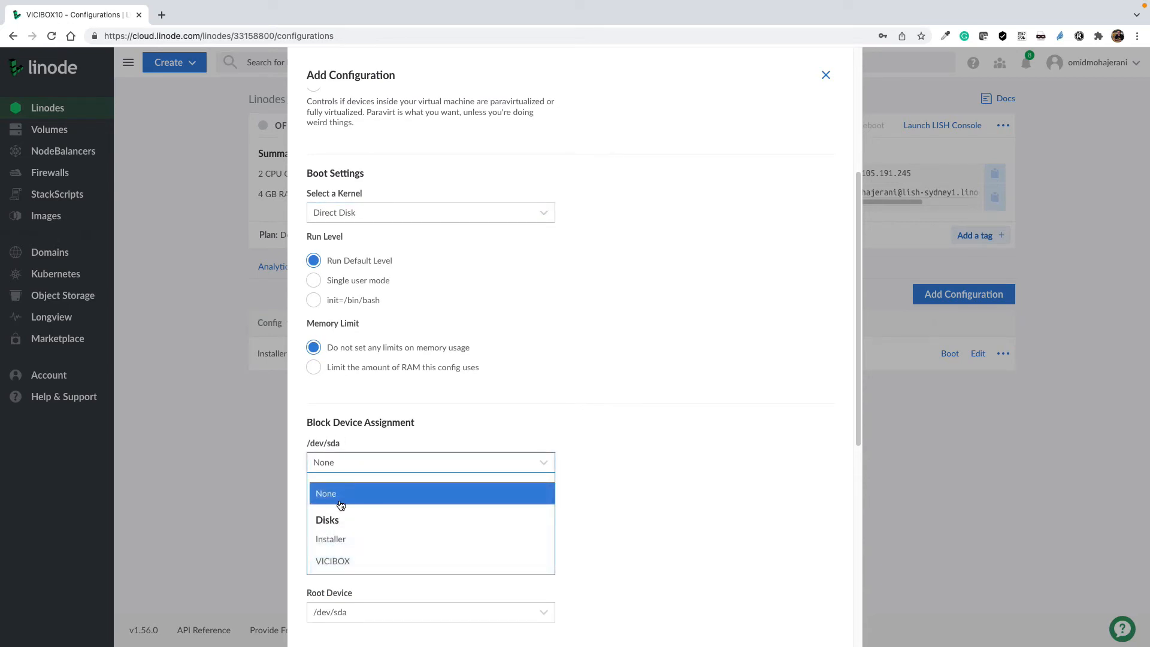
click(333, 560)
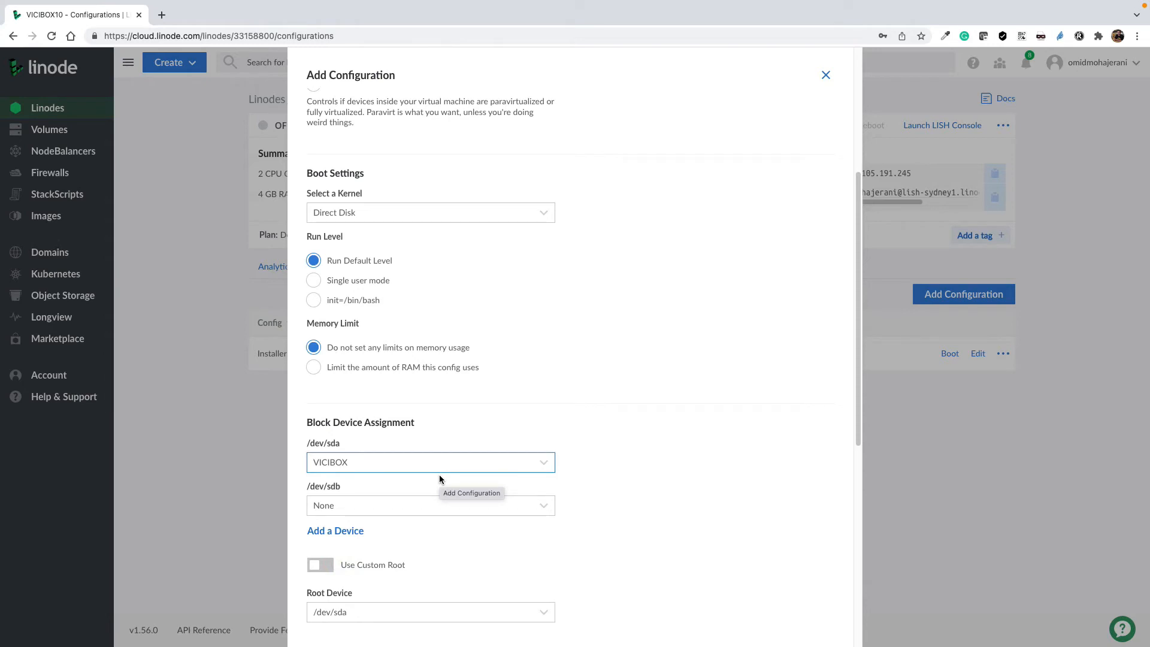
Step: Disable every filesystem/boot helper, from distro helper to auto-configure networking, and save the VICIBOX configuration
scroll(439, 474, down, 3)
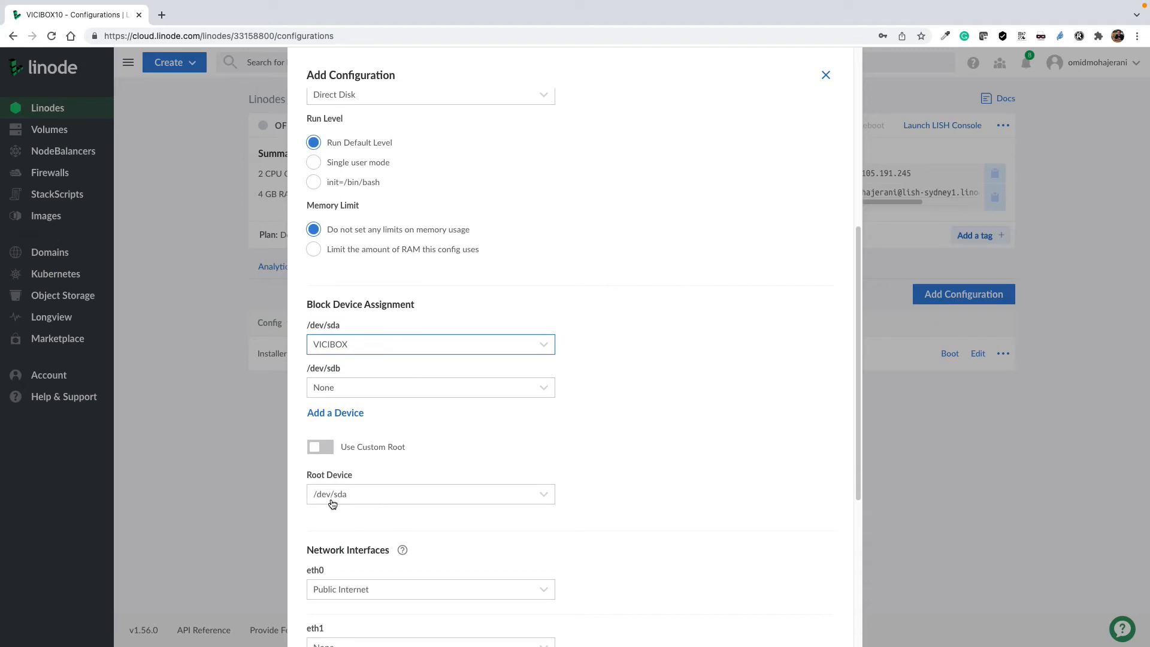
scroll(472, 491, down, 5)
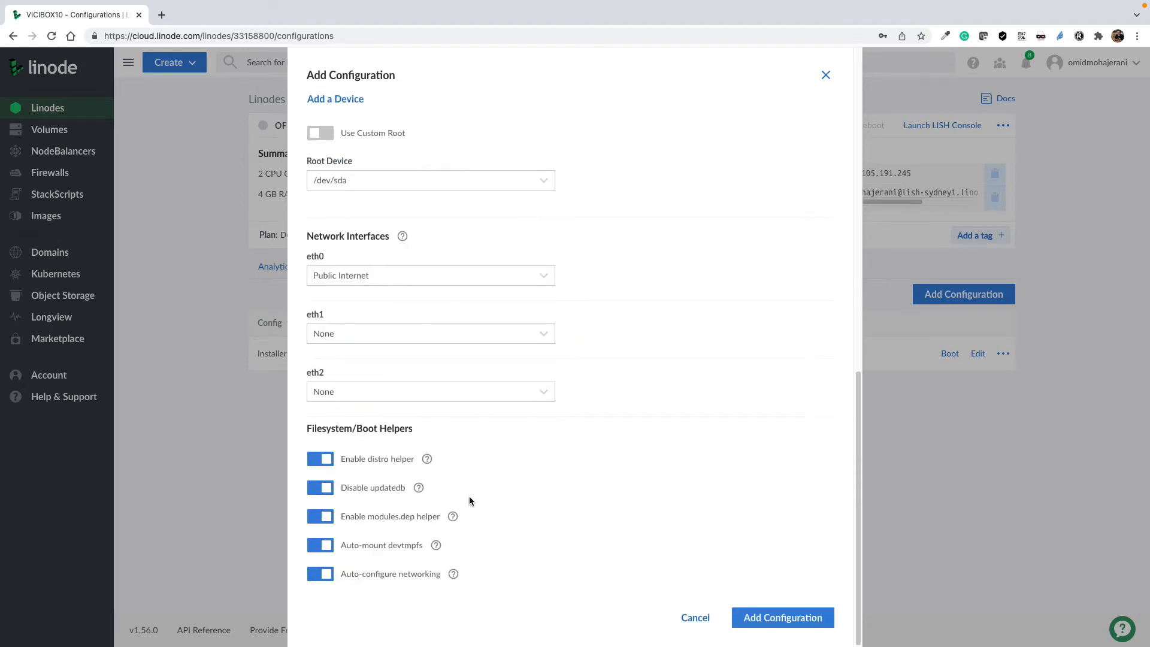
click(318, 460)
click(318, 488)
click(318, 516)
click(318, 545)
click(318, 573)
click(771, 626)
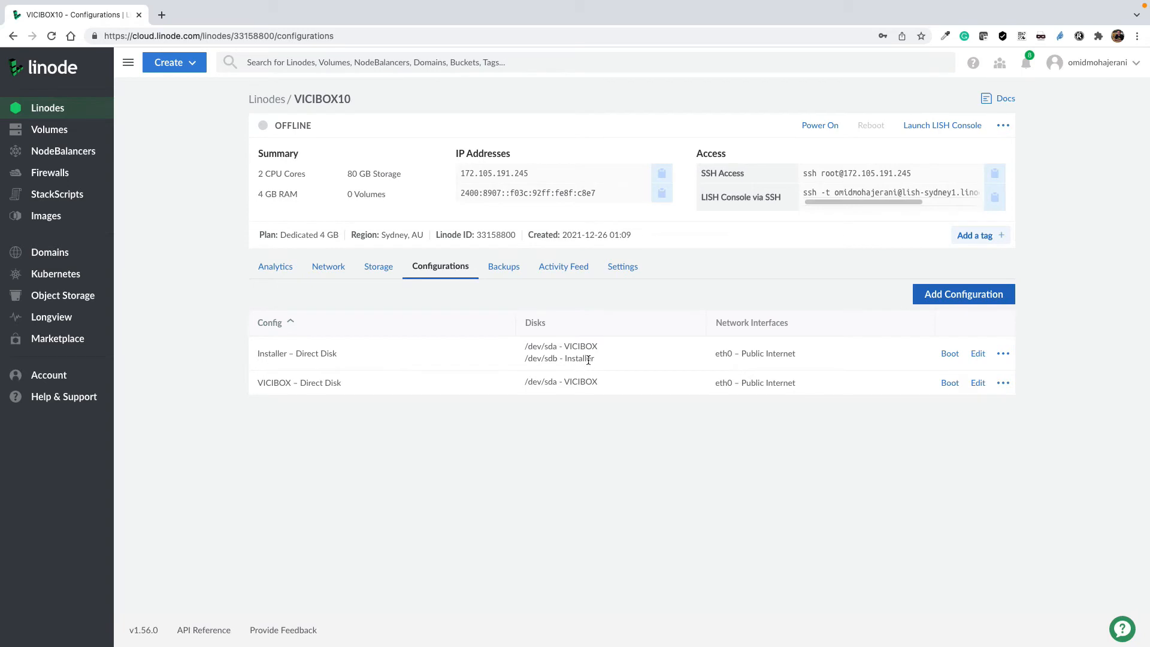
double_click(284, 352)
drag(290, 383, 255, 393)
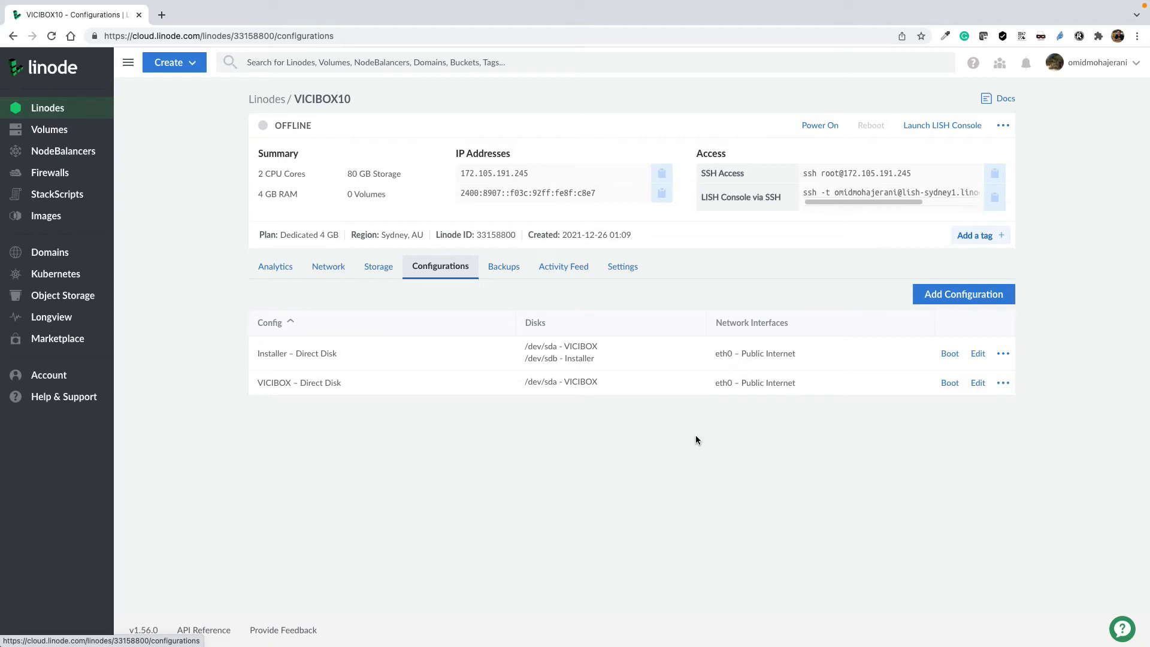
Step: Reboot the VICIBOX10 Linode into Rescue Mode, keeping the preselected disk assignments
click(1009, 125)
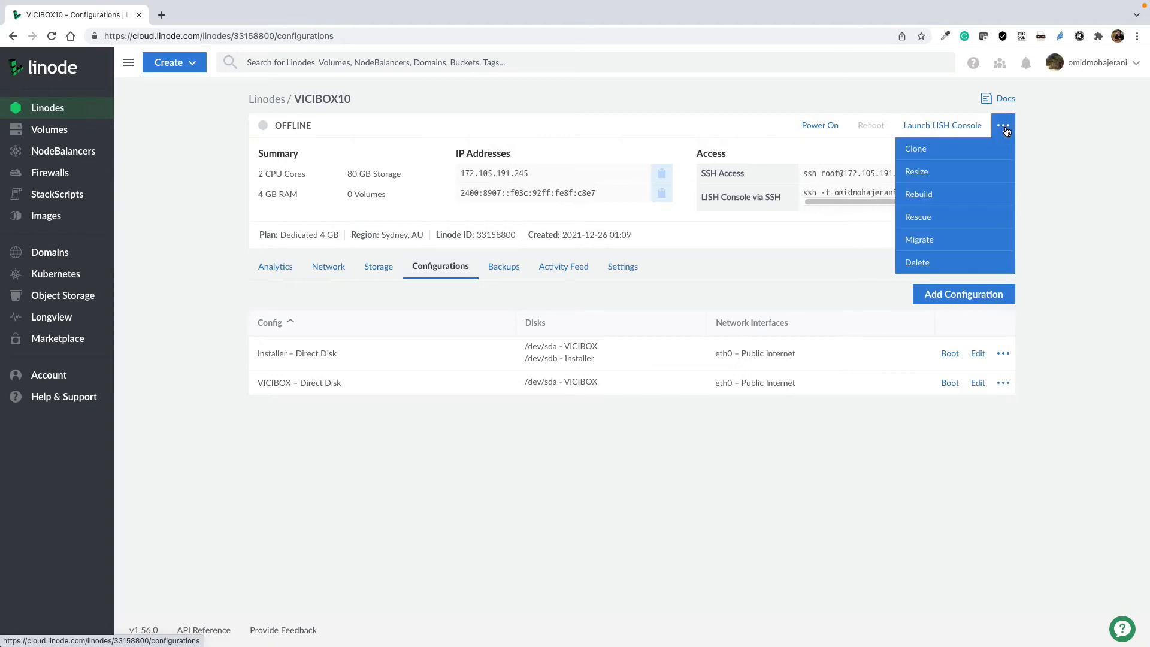
click(920, 219)
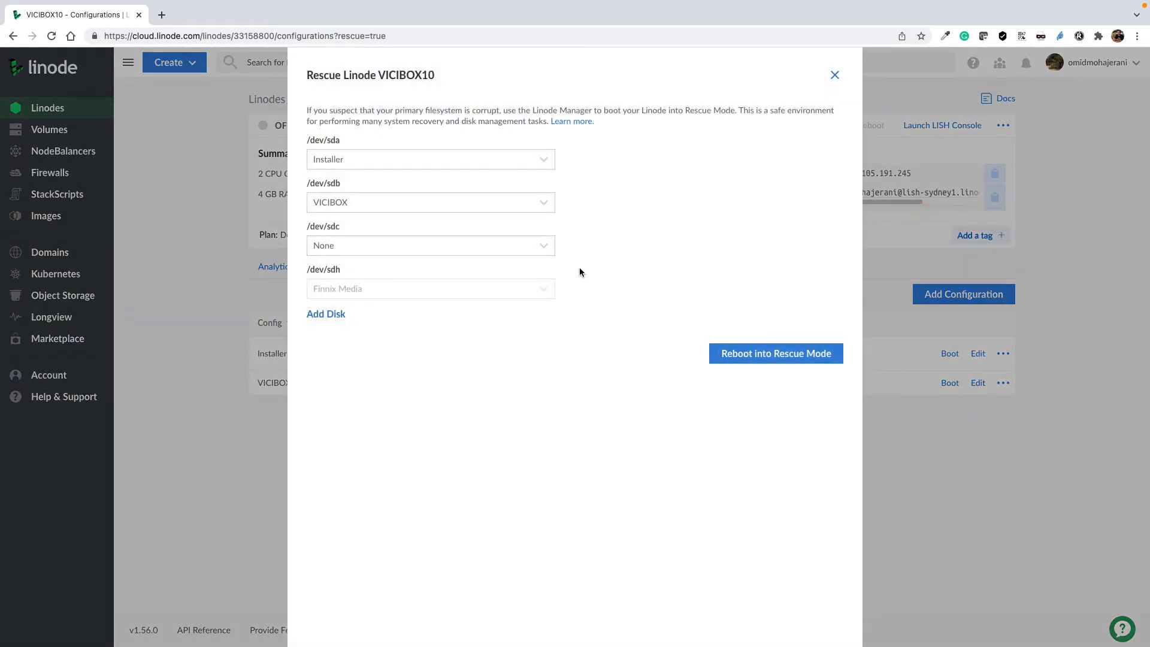
click(782, 356)
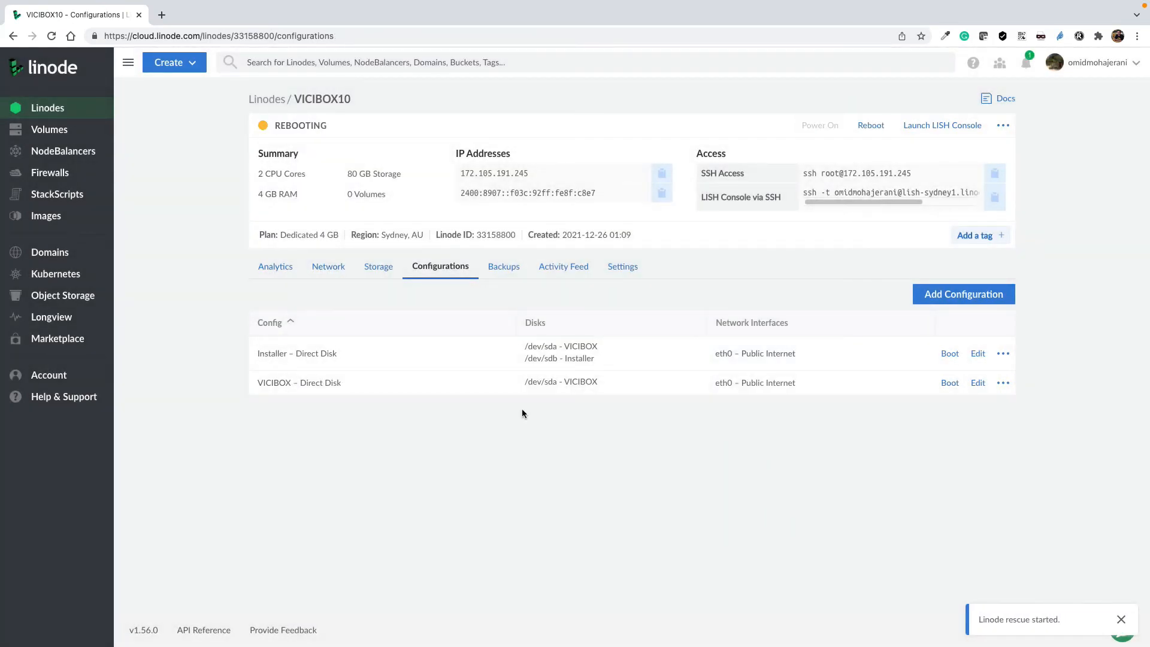
Step: Go to the list of Linodes and launch the LISH console for VICIBOX10
click(48, 108)
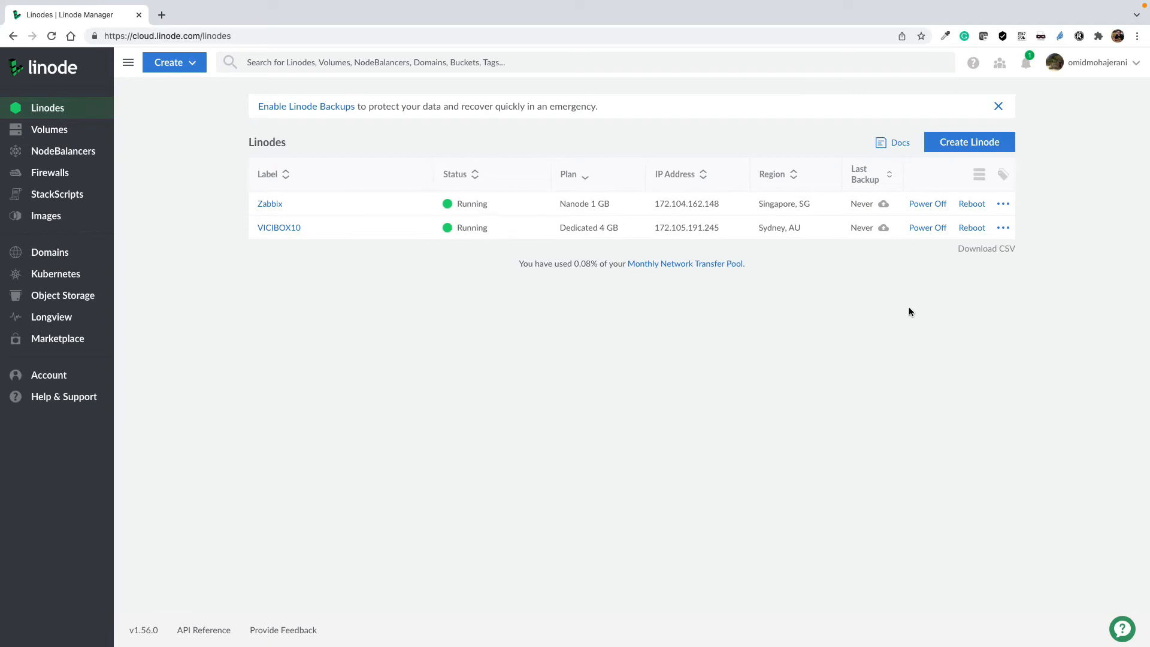
double_click(485, 227)
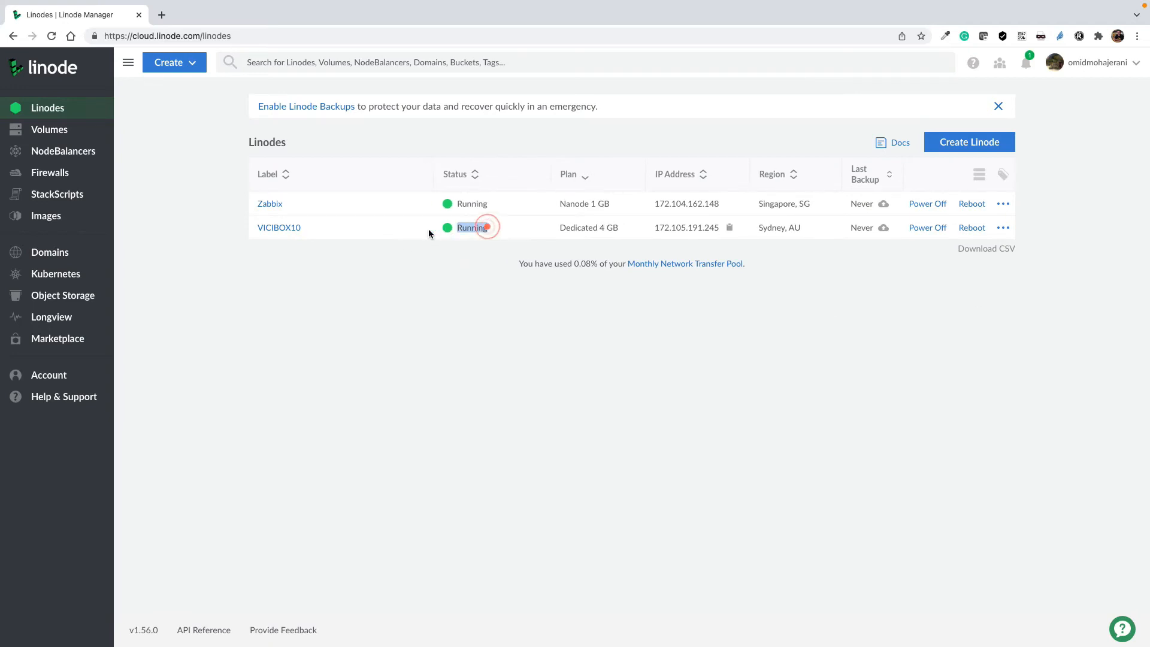
click(1003, 228)
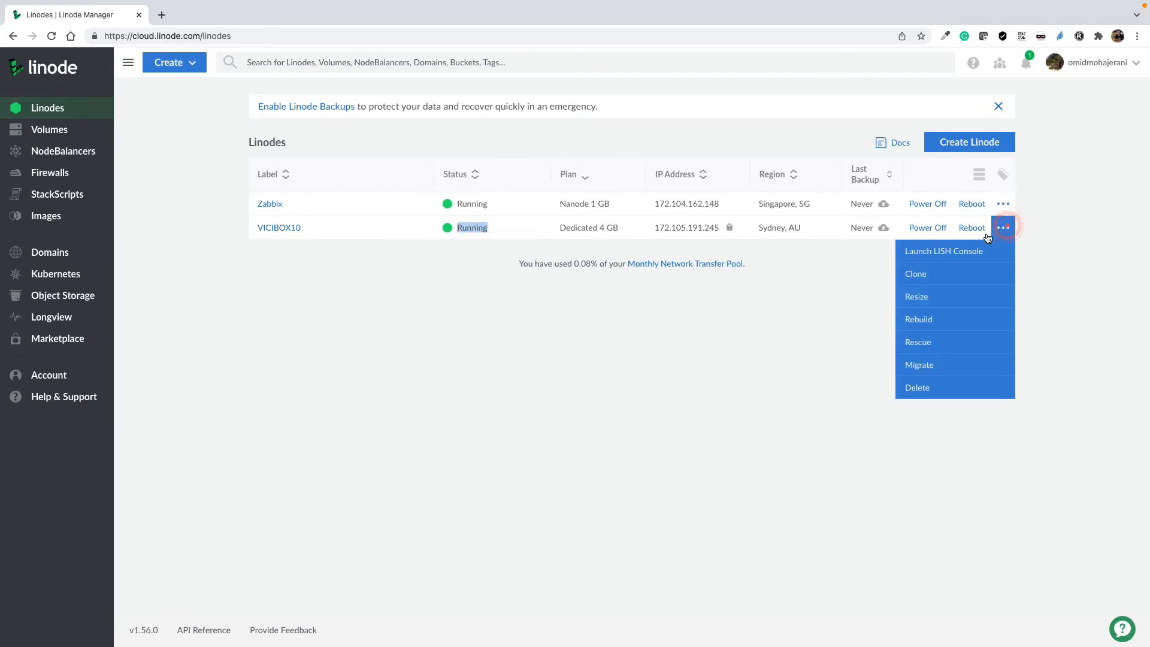
click(943, 254)
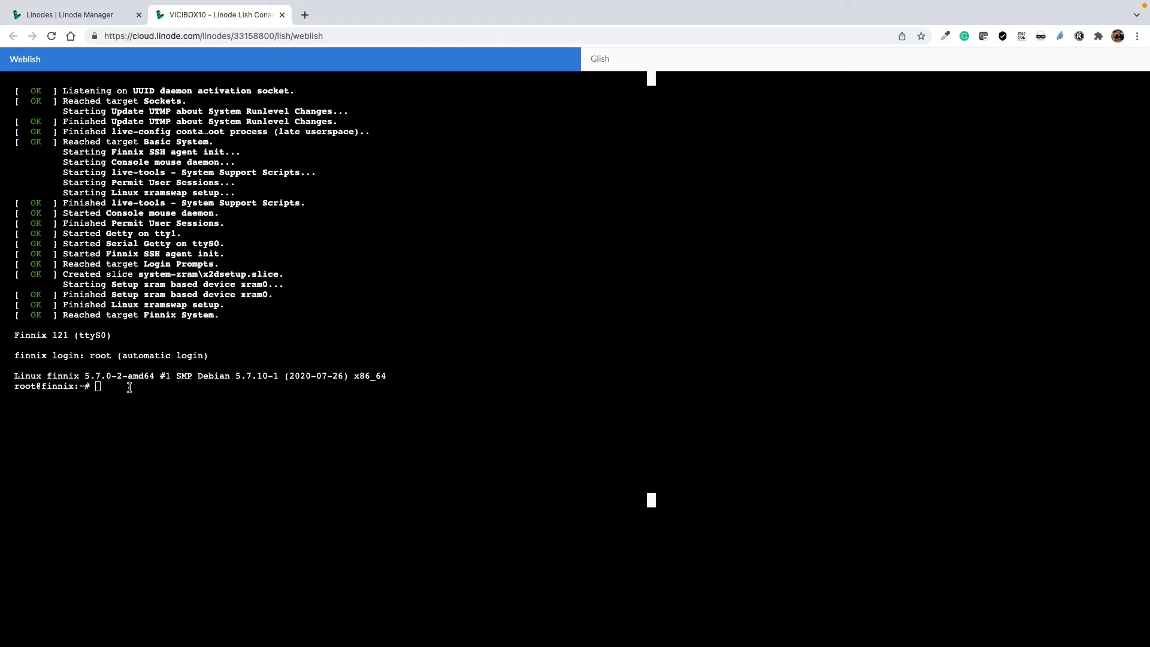
Step: Search Google for vicibox in a new browser tab and open the VICIbox Server page on vicibox.org
click(304, 15)
click(311, 36)
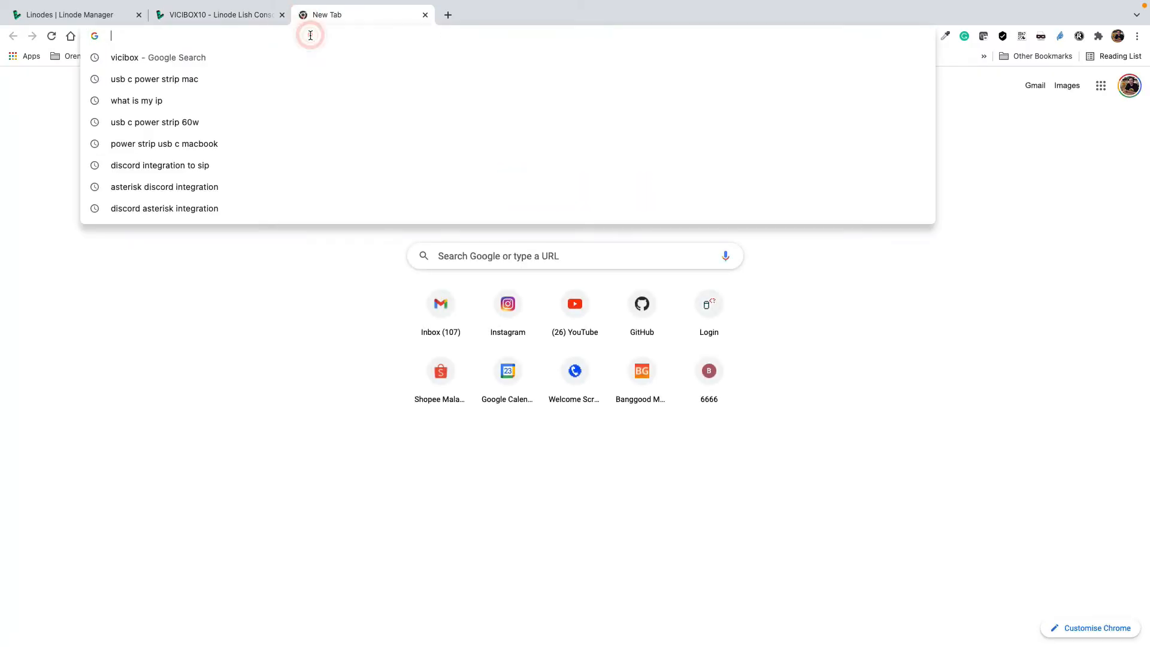
text(vicibox)
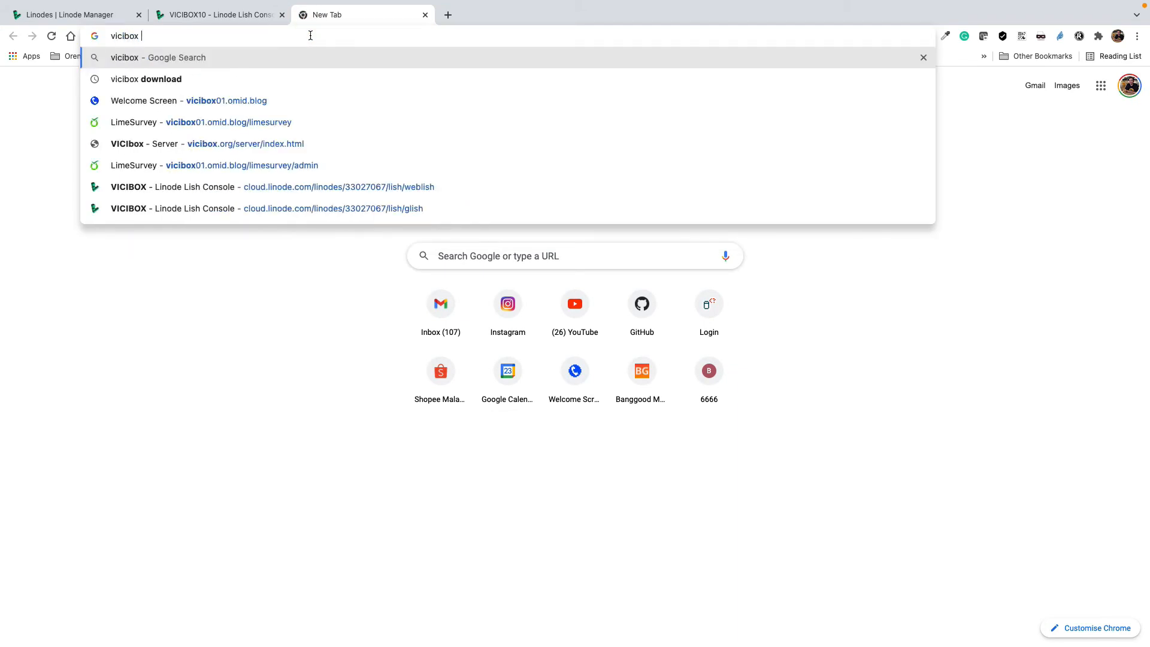
key(Return)
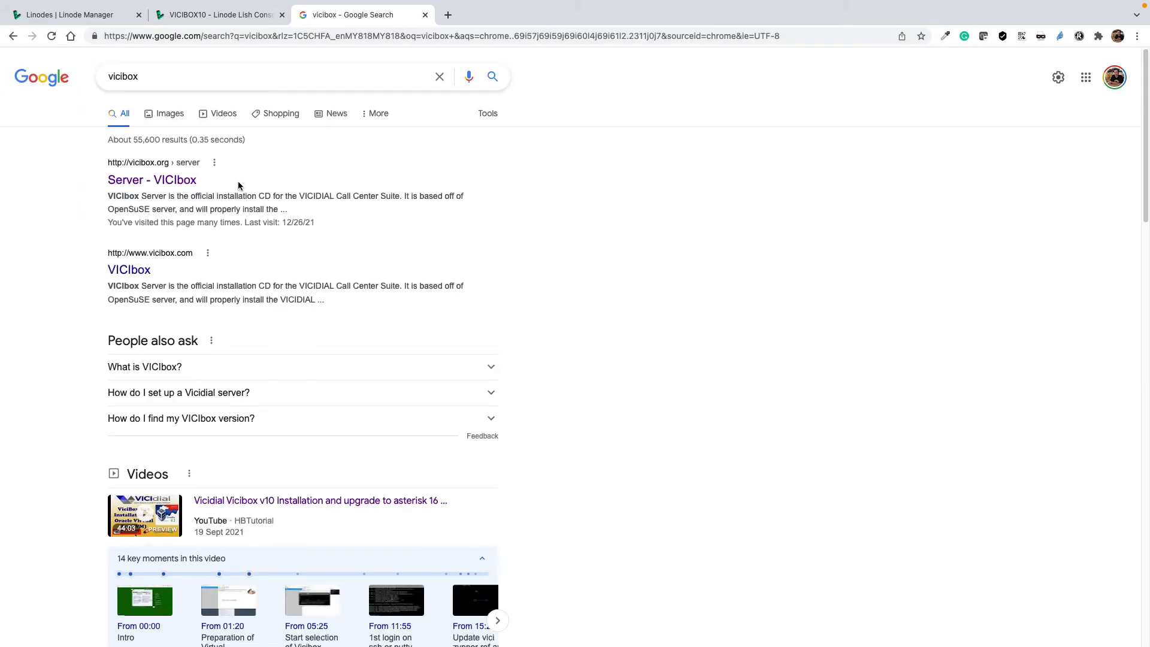
click(158, 186)
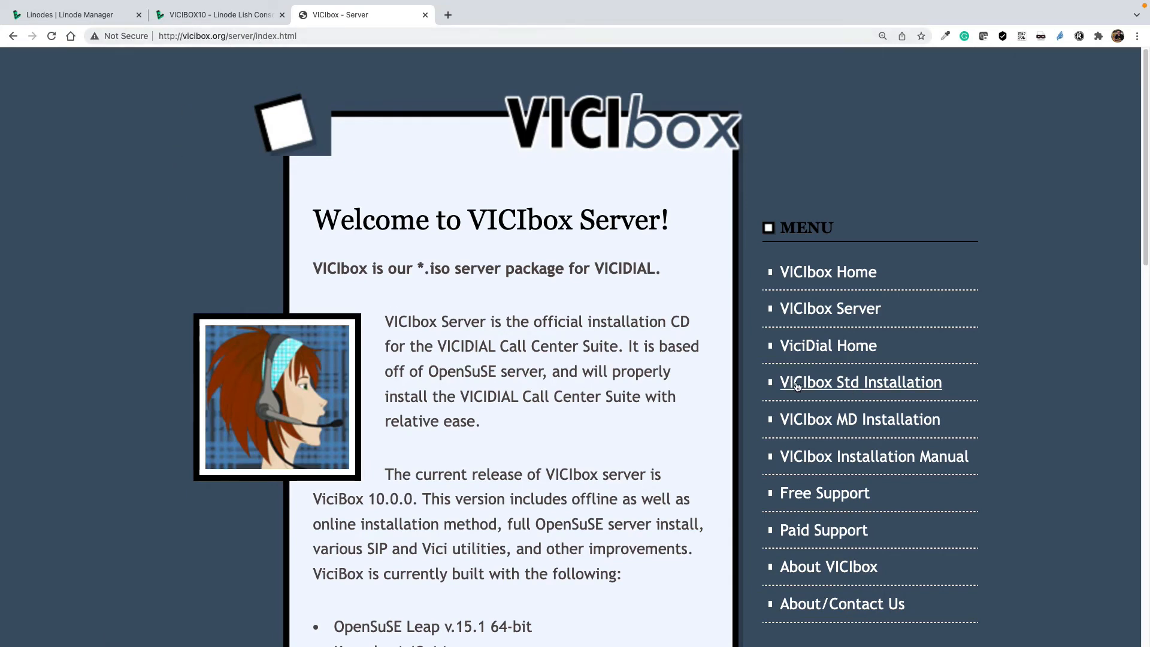
Step: Start downloading the VICIbox Std Installation ISO and copy its link address
click(860, 386)
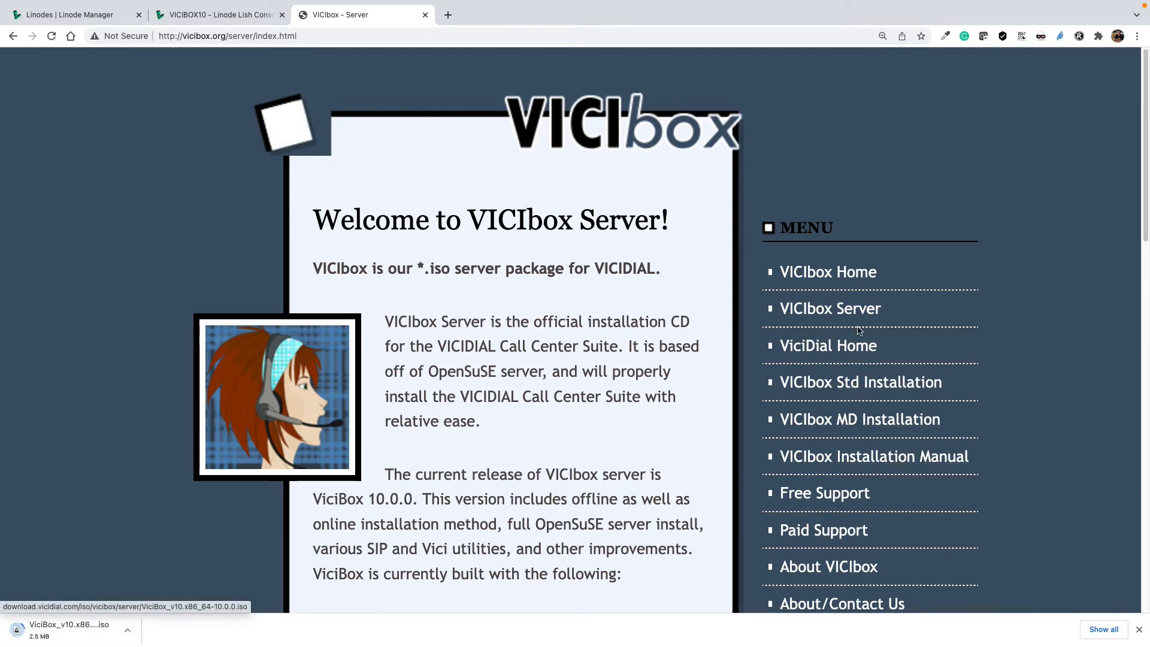
right_click(838, 381)
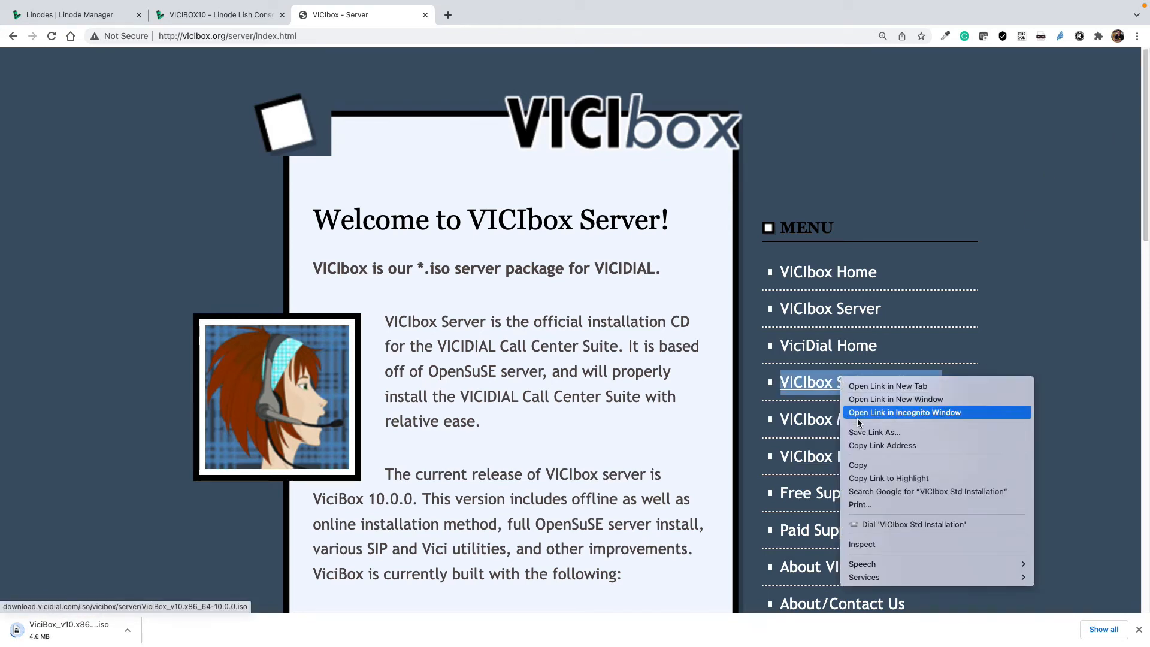
click(871, 445)
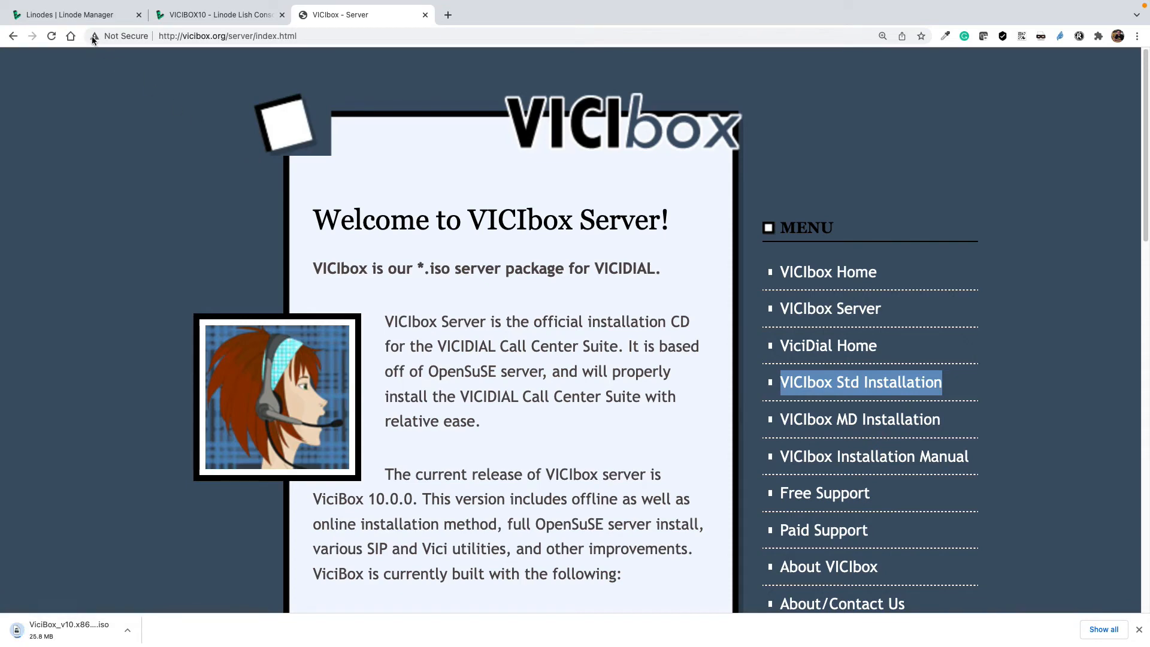
click(181, 17)
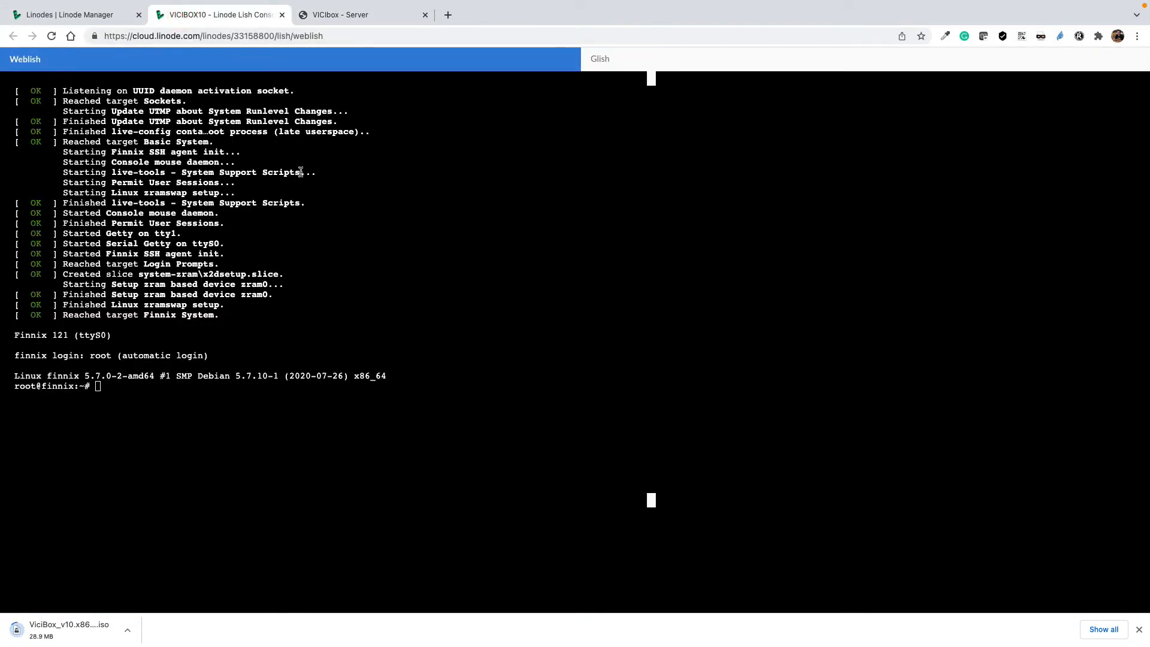
click(298, 387)
text(curl √)
key(BackSpace)
key(super+v)
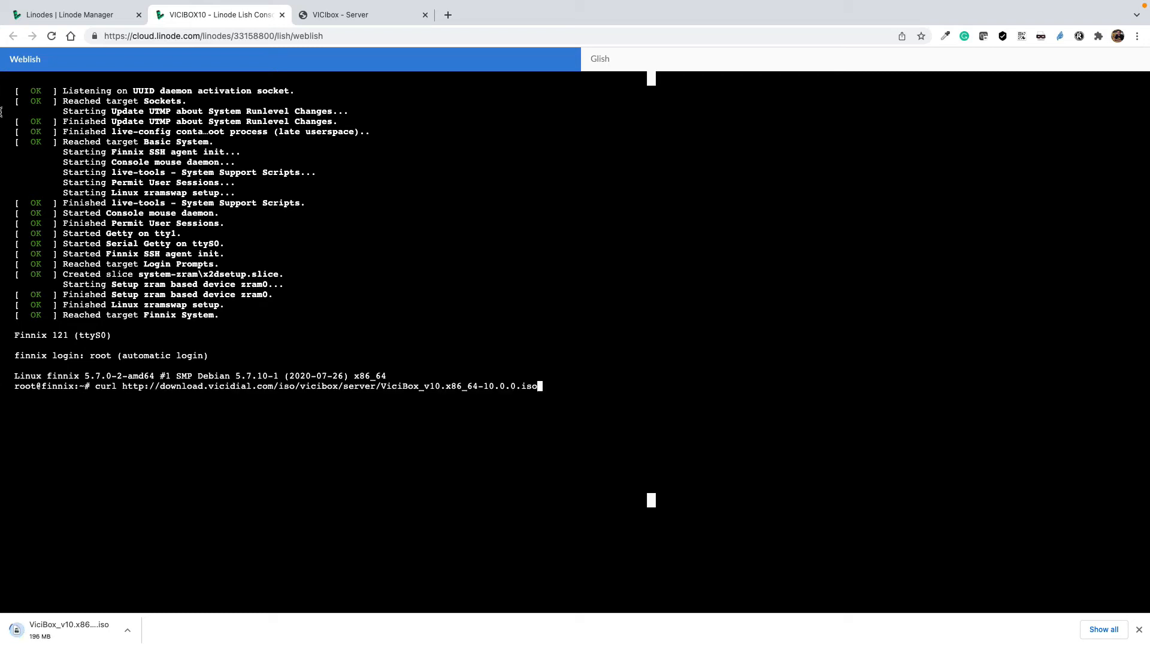
drag(121, 377, 532, 388)
click(543, 388)
text(| dd of)
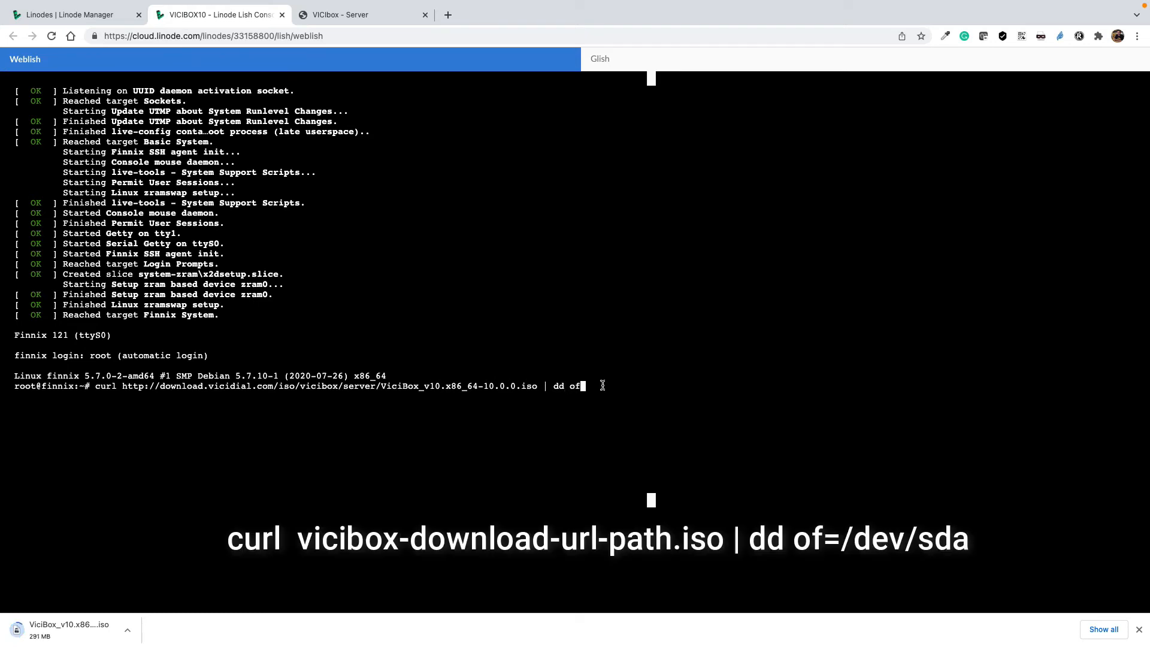
text(=/dev/sda)
key(Return)
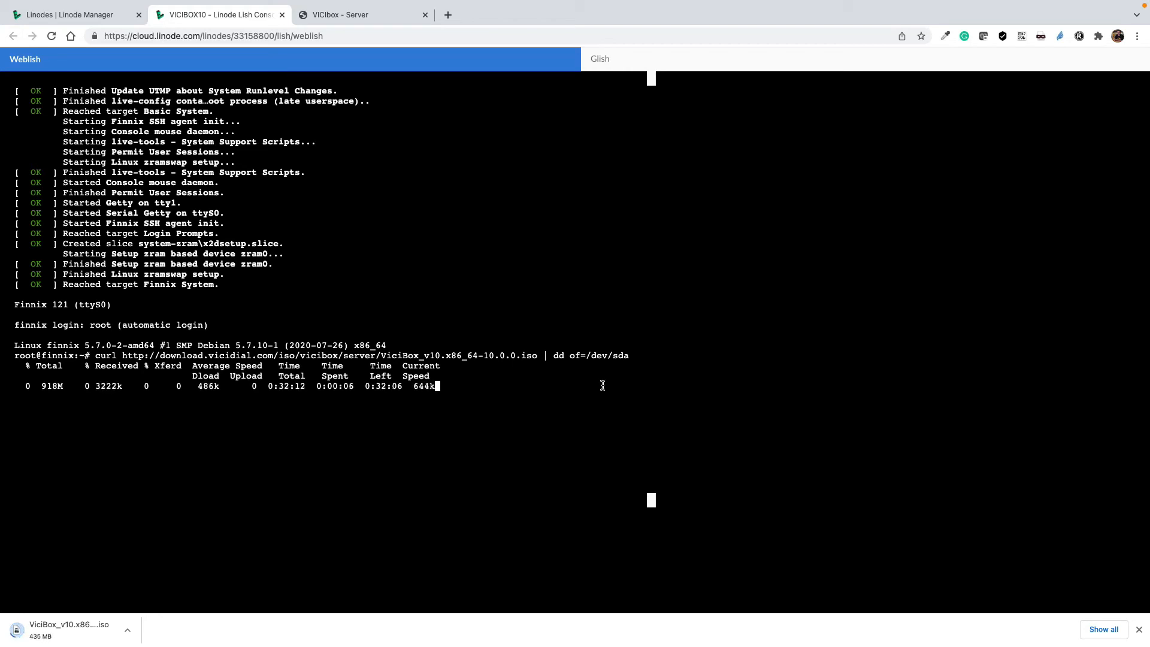
Step: Cancel the browser's own download of the ViciBox_v10 ISO and dismiss the downloads bar
click(128, 627)
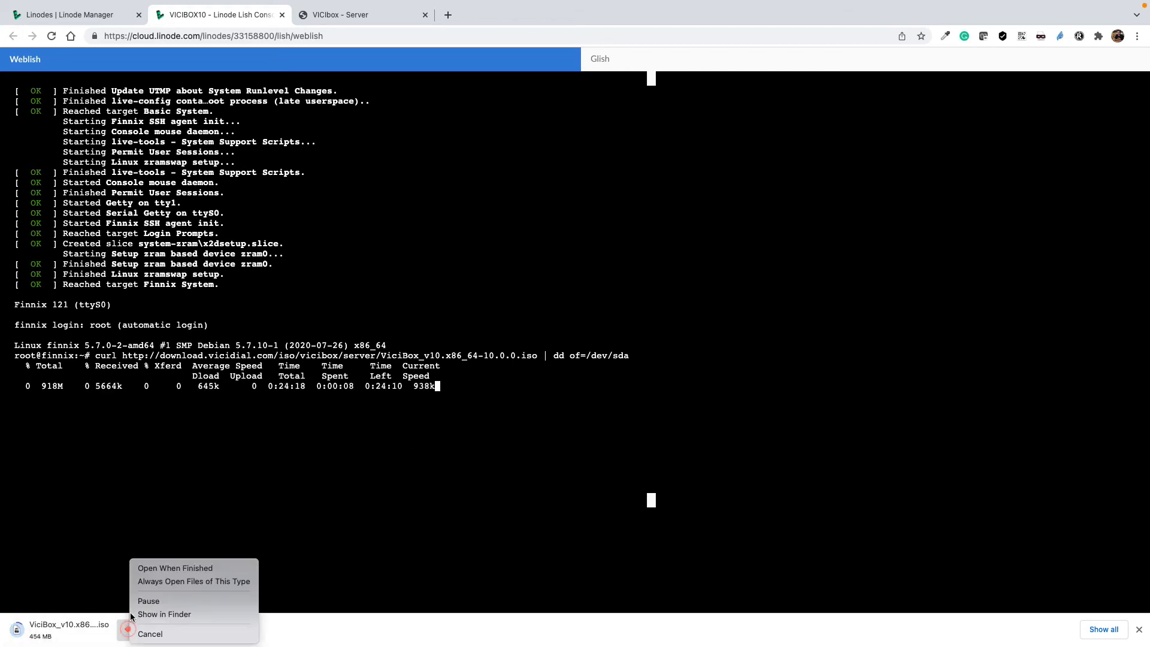
click(150, 634)
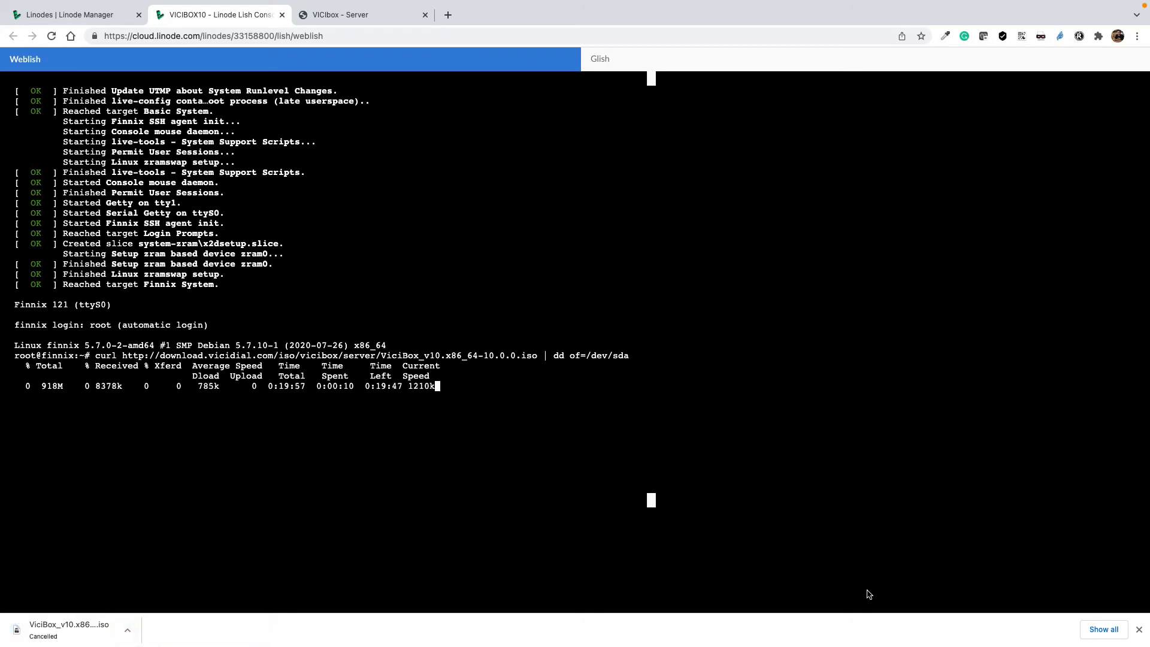
click(1139, 629)
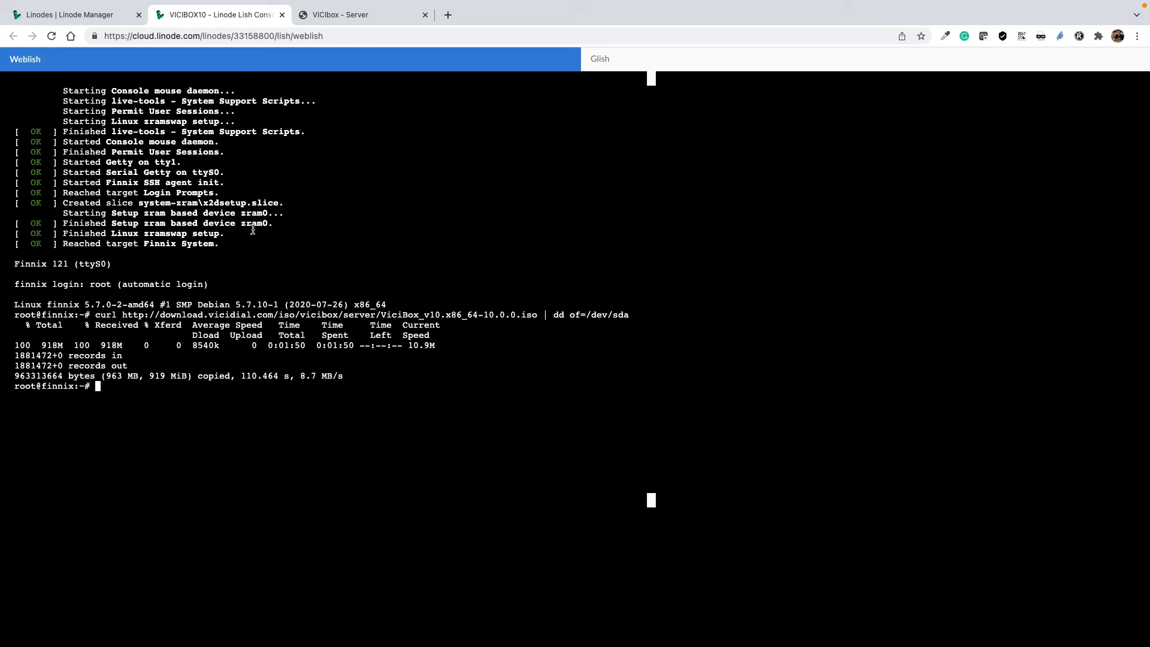
Step: Close the LISH console and VICIbox Server pages to return to the list of Linodes
click(282, 15)
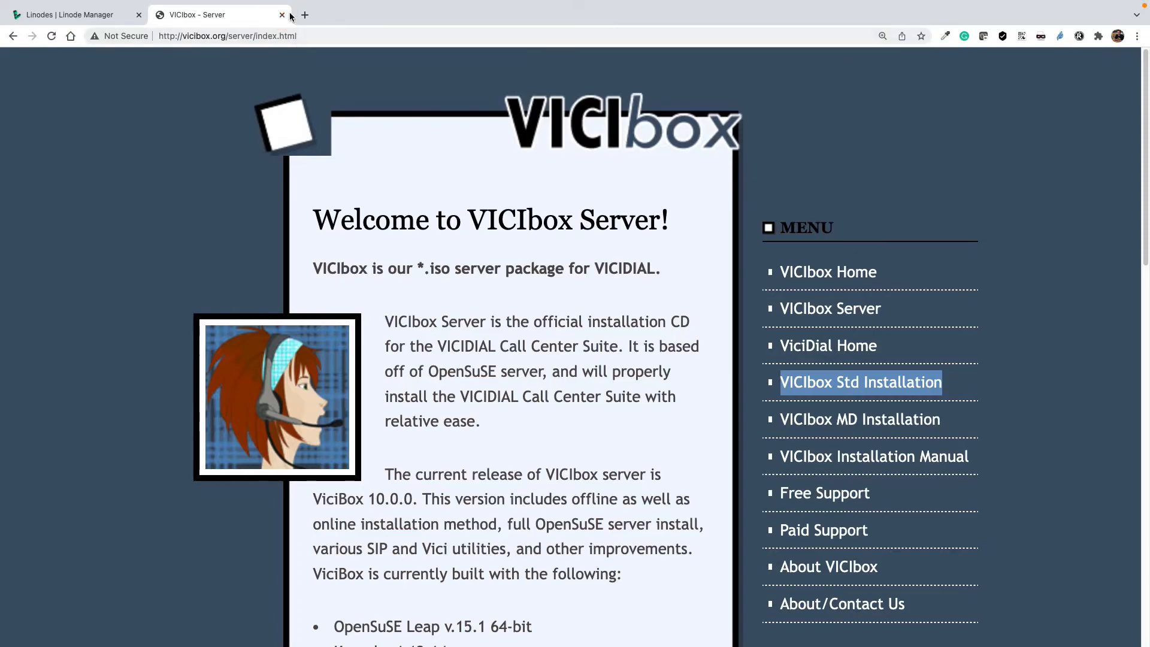
click(282, 15)
click(433, 264)
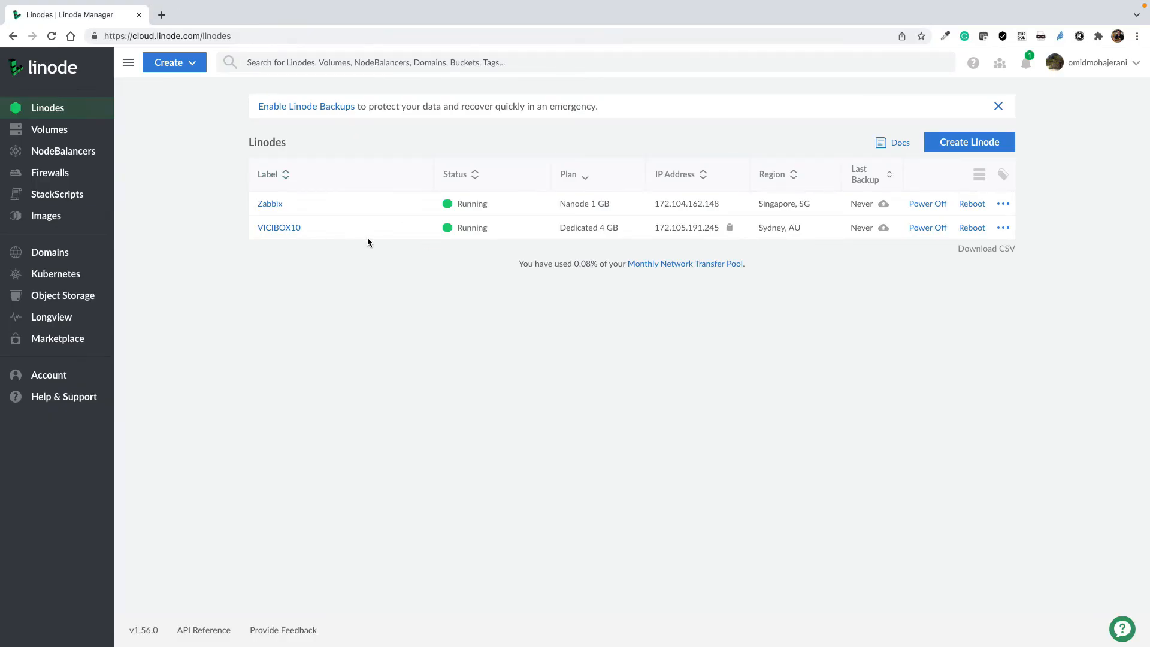
click(974, 231)
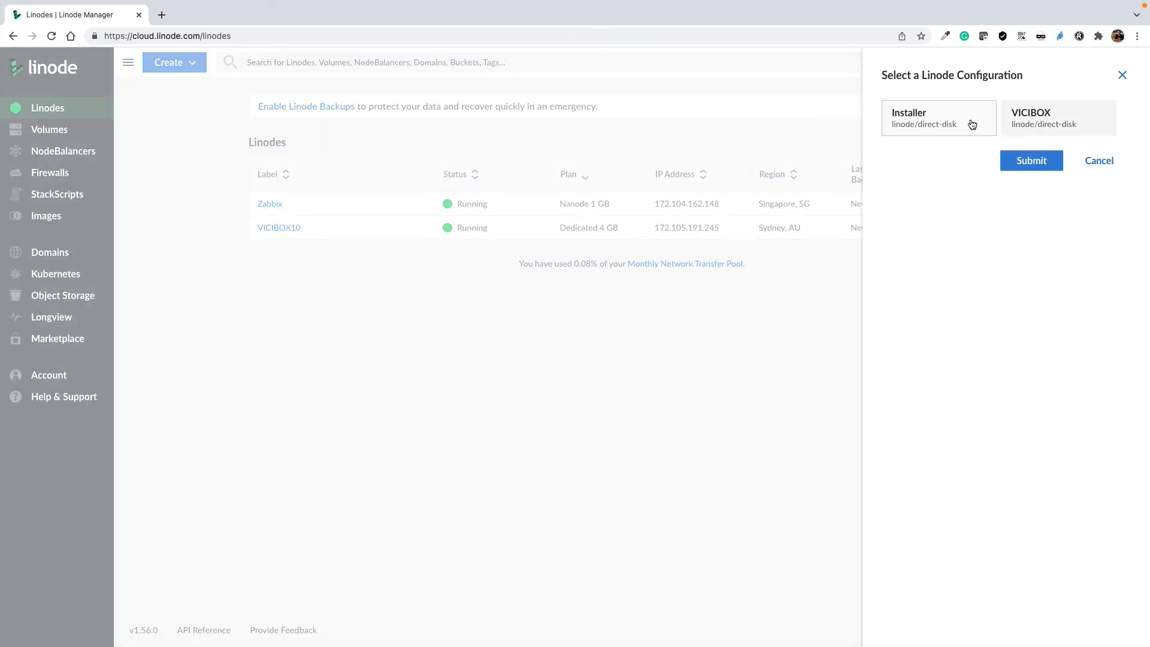
click(918, 121)
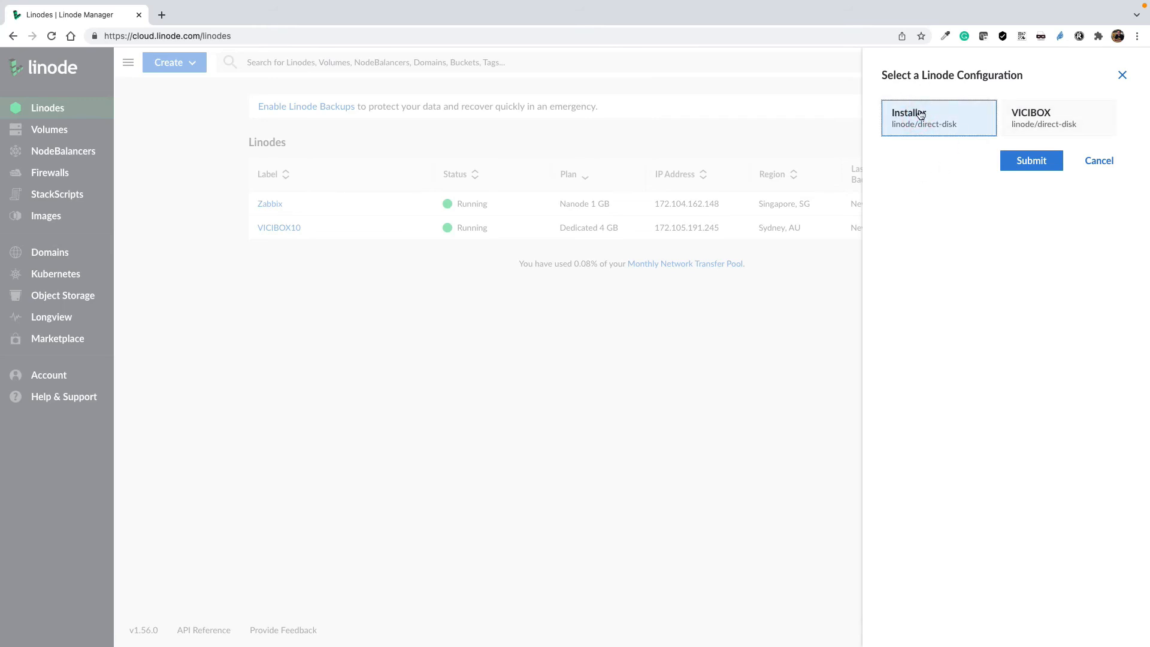
click(760, 342)
click(1123, 75)
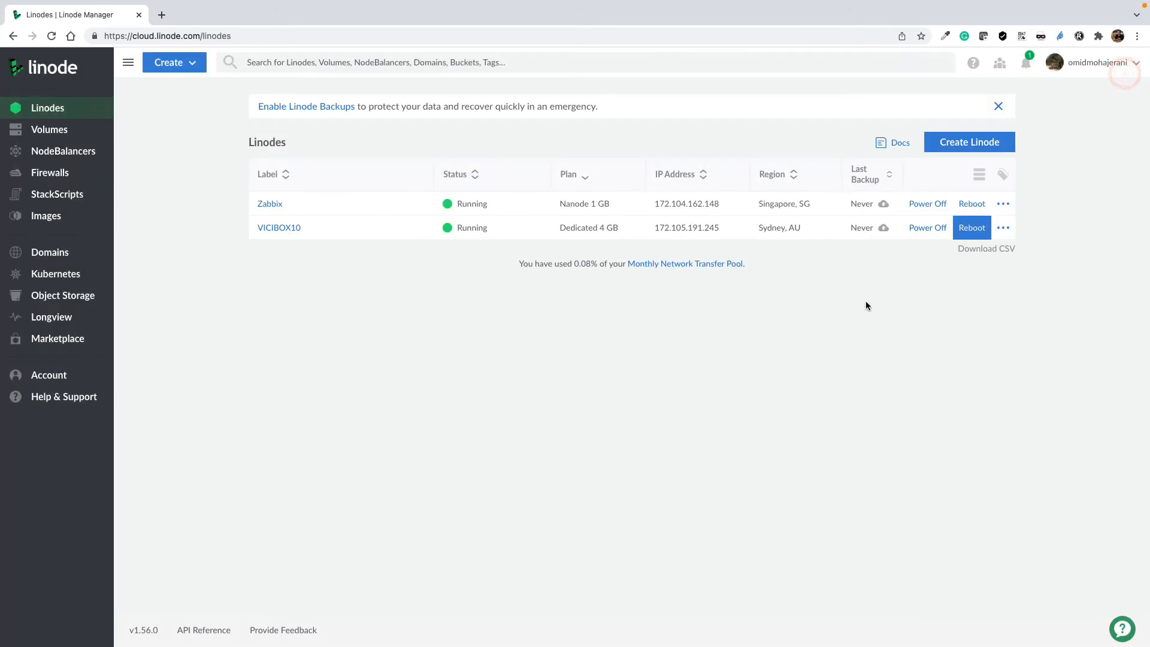
Step: Reboot the VICIBOX10 Linode with the Installer configuration
click(966, 228)
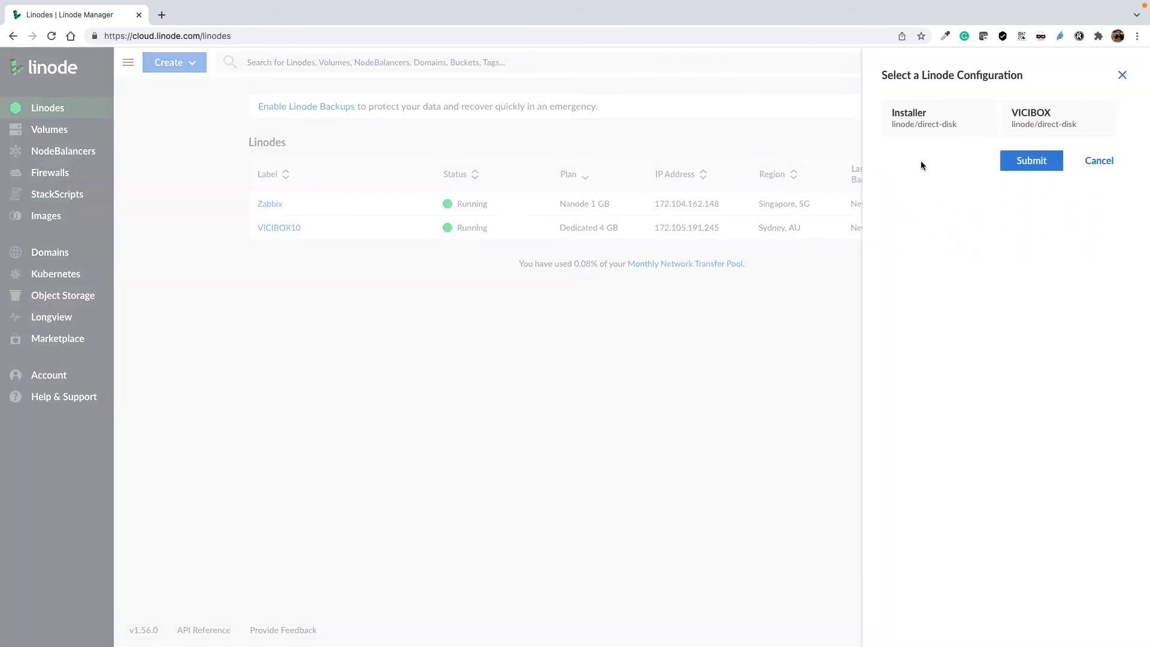
click(907, 117)
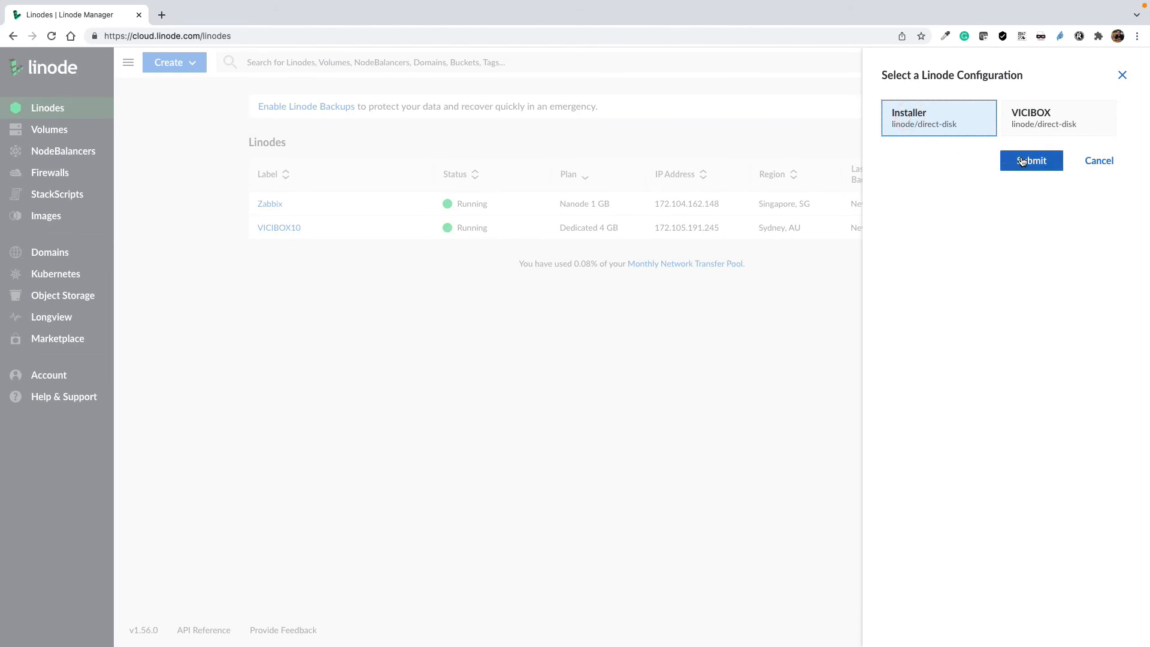
click(1021, 161)
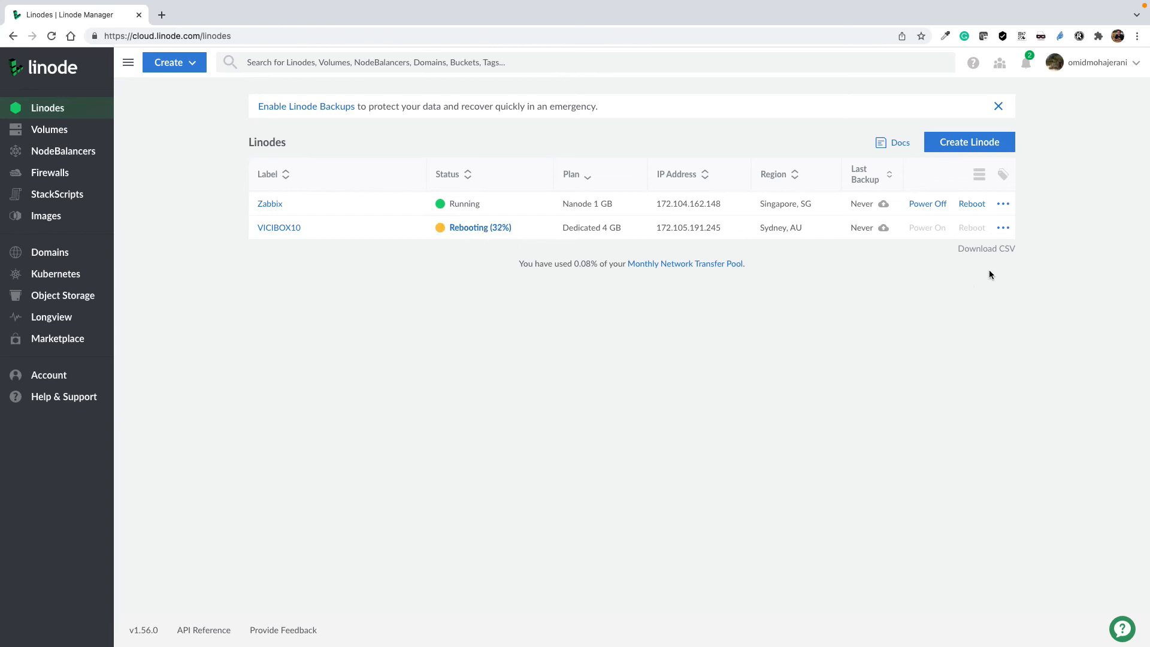
Step: Launch the LISH console for VICIBOX10 and give its GRUB boot menu the keyboard focus
click(1002, 228)
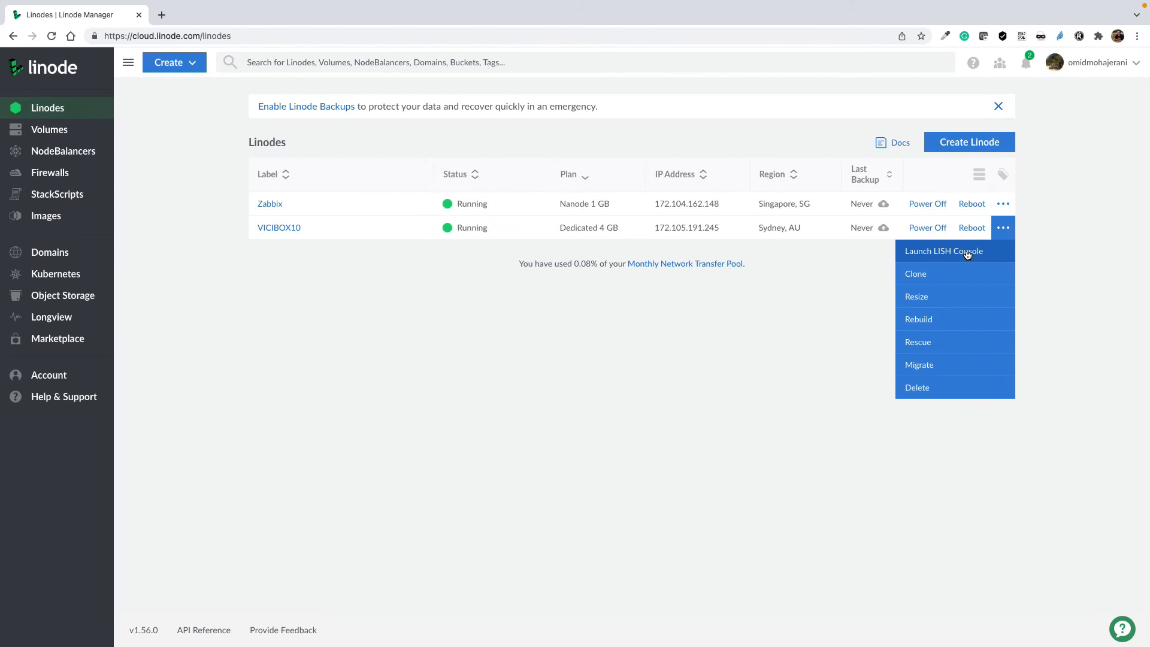
click(967, 252)
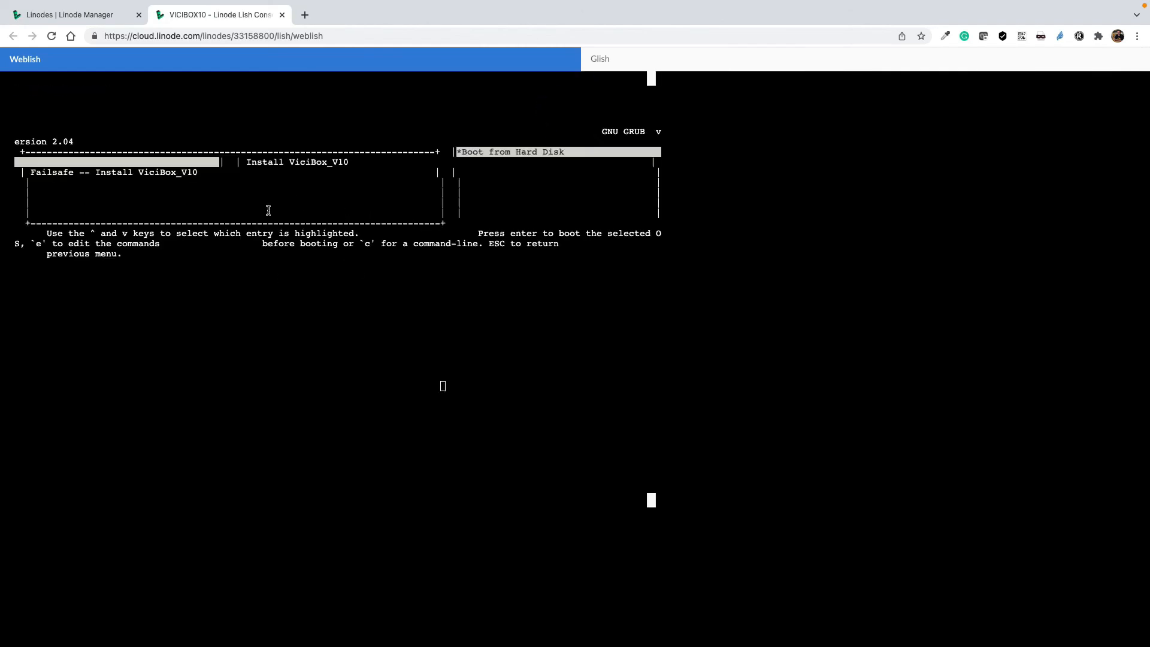
click(352, 173)
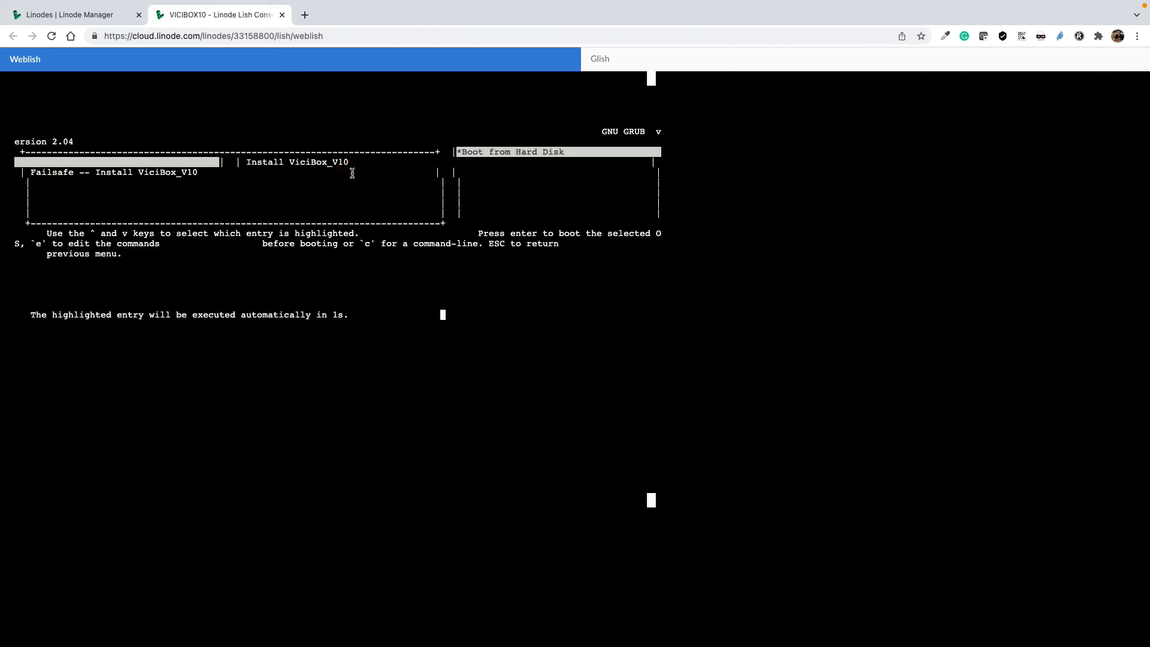
Step: Boot the Install ViciBox_V10 entry from the GRUB menu and switch the console to Glish
key(Down)
key(Down)
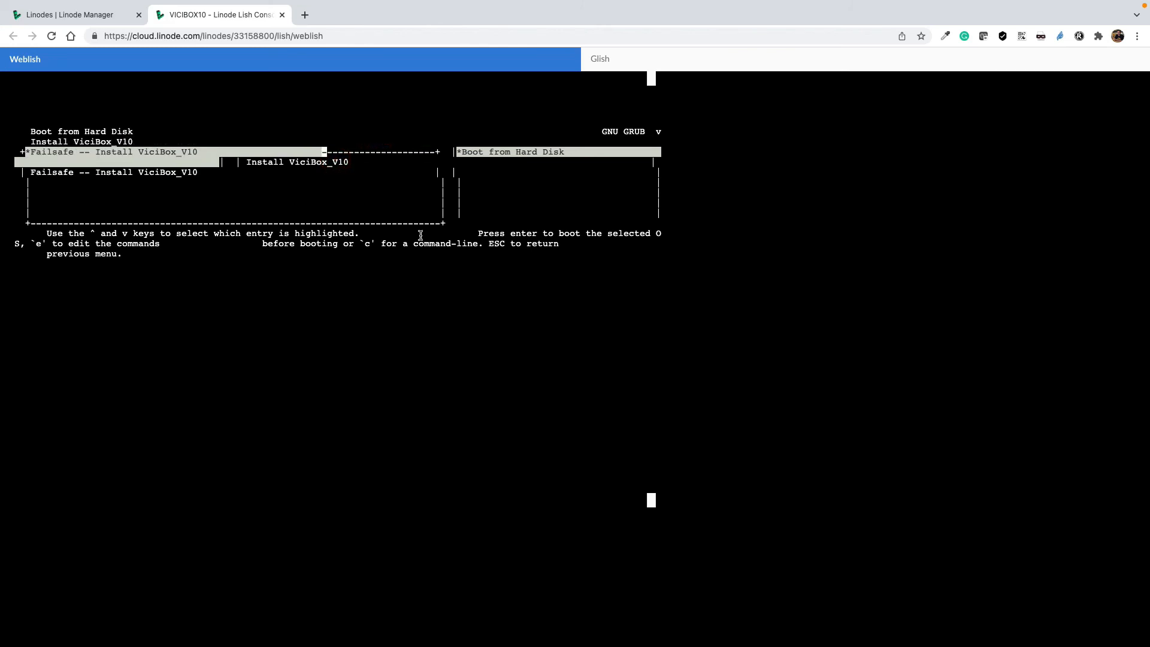
key(Up)
key(Up)
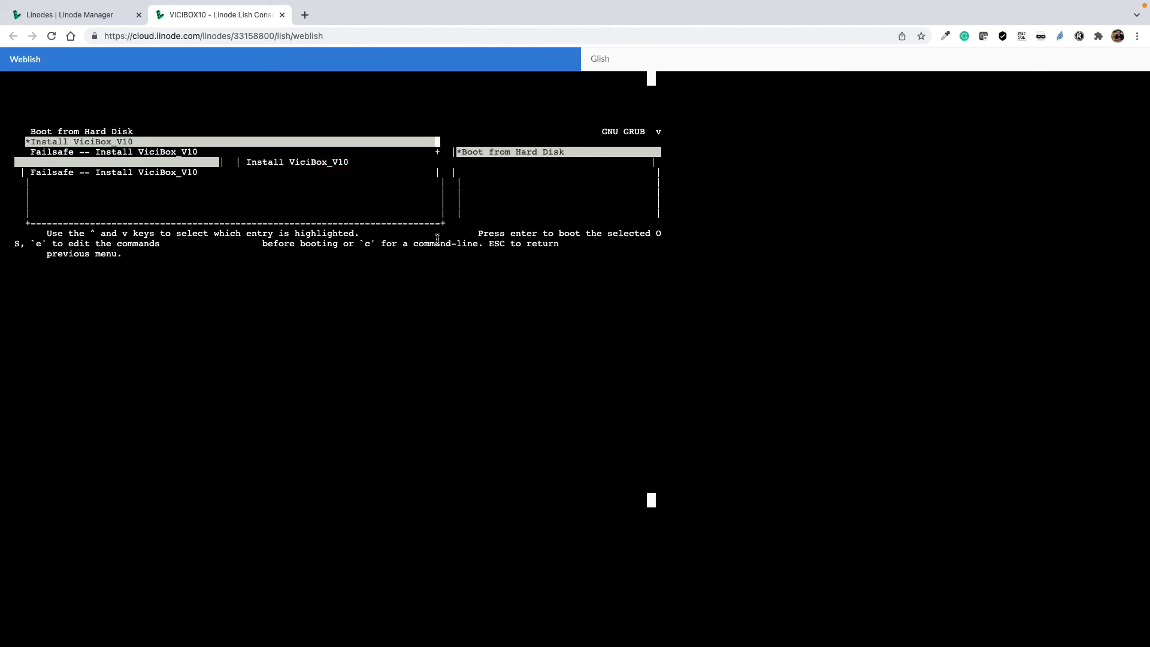
key(Down)
key(Down)
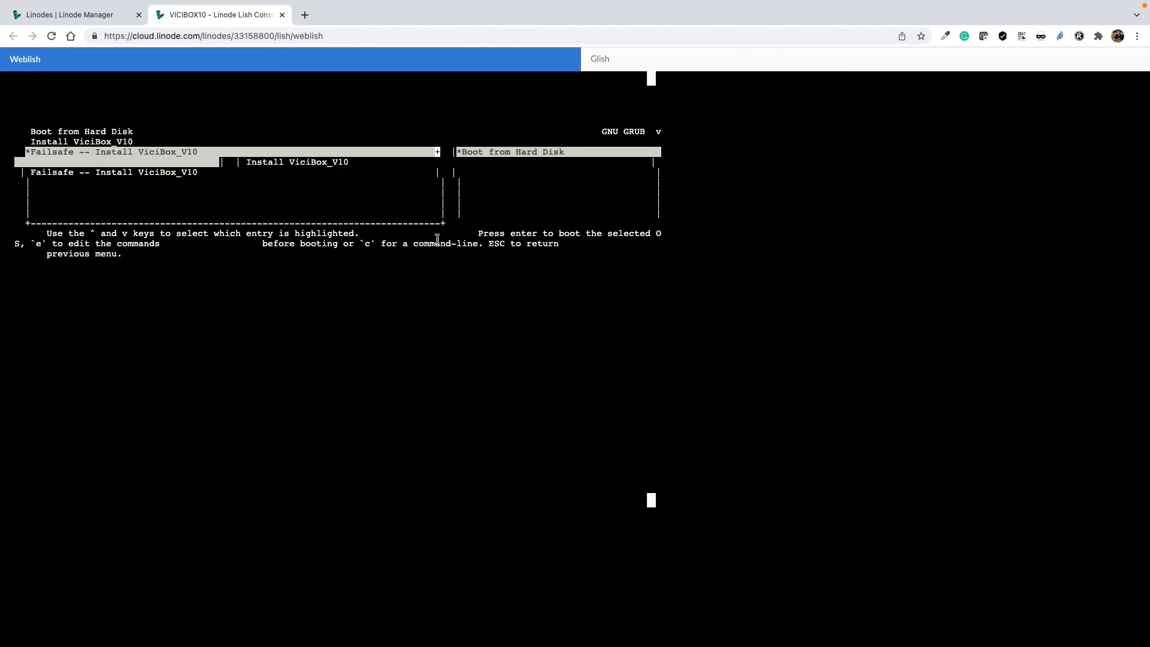
key(Up)
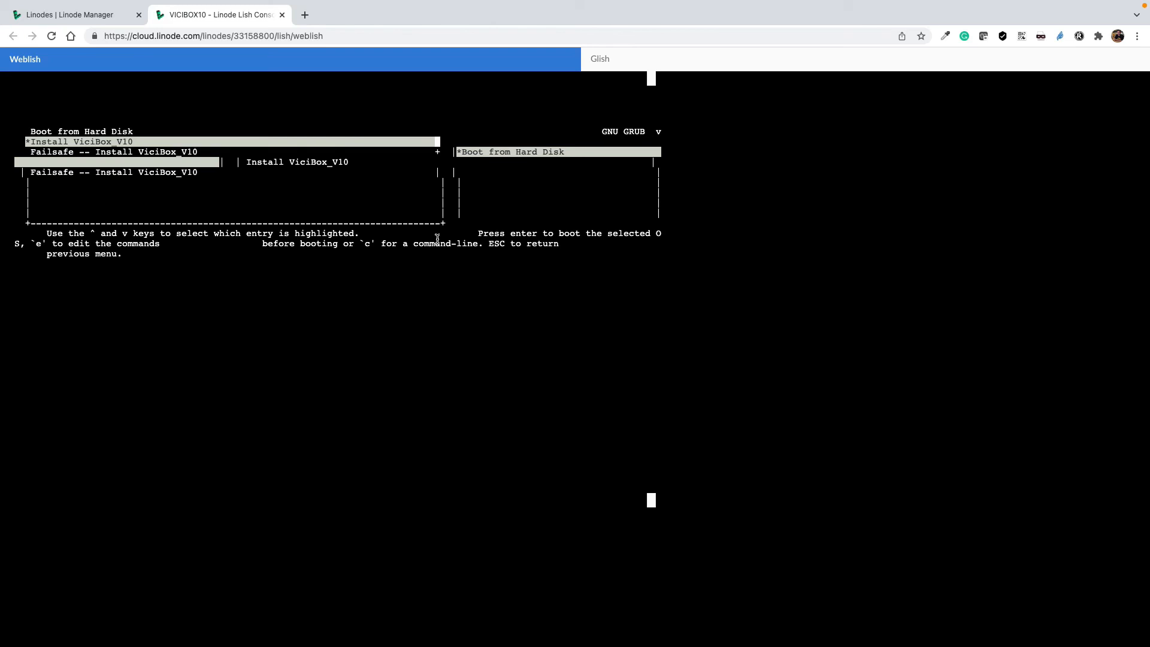
key(Down)
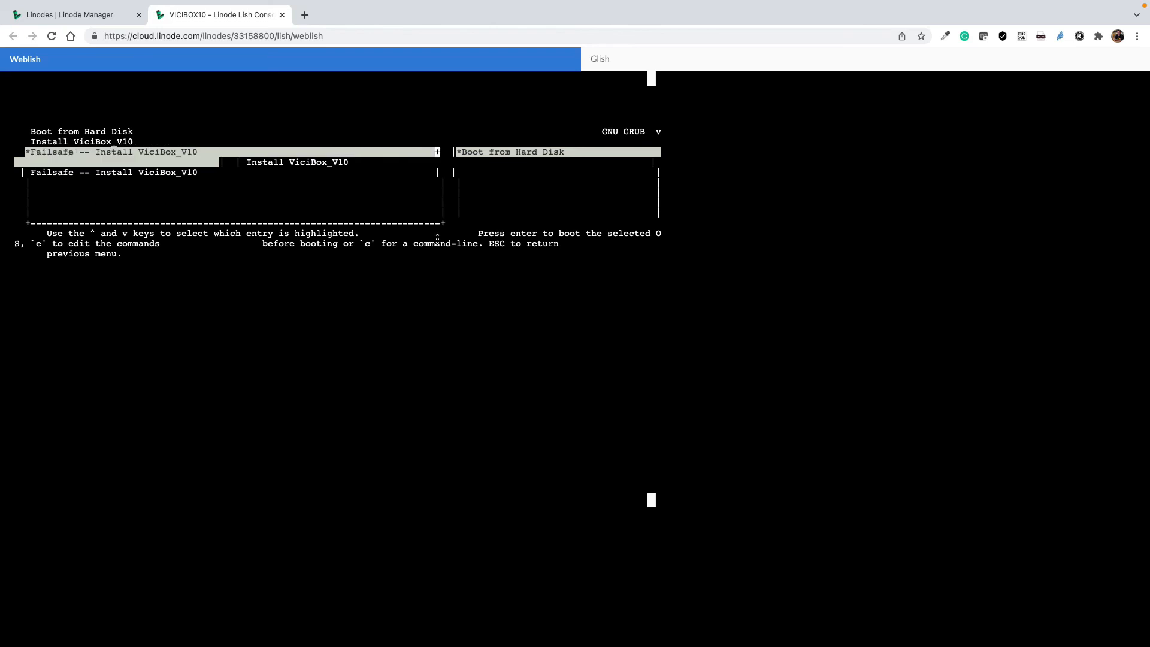
key(Up)
key(Up)
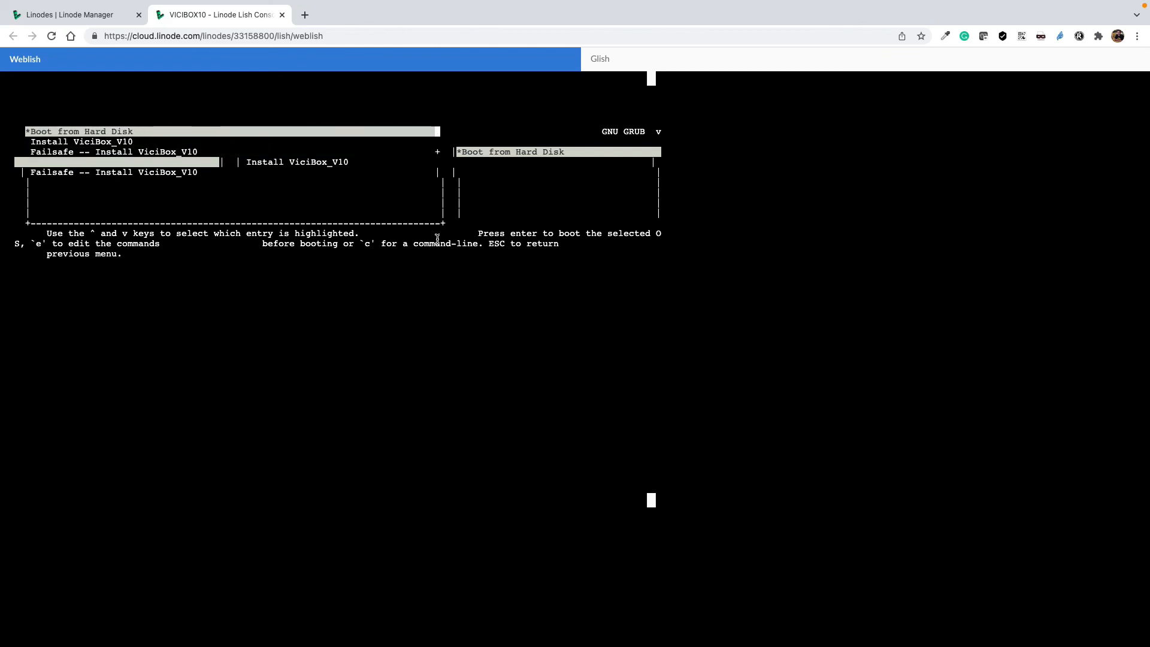
key(Down)
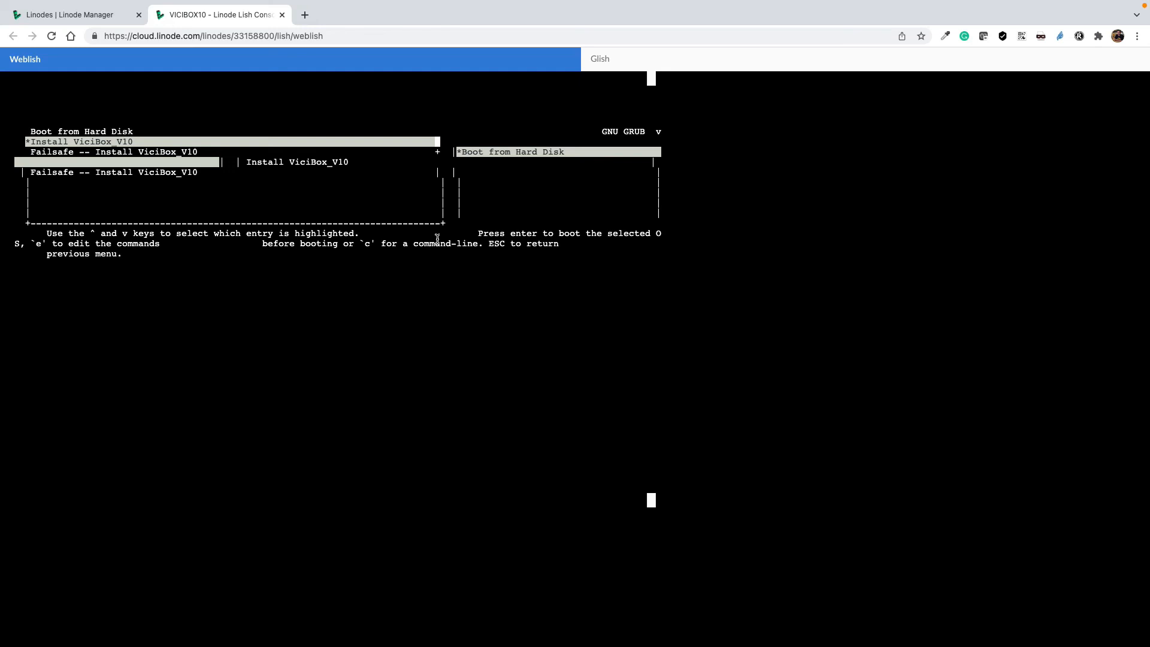
key(Return)
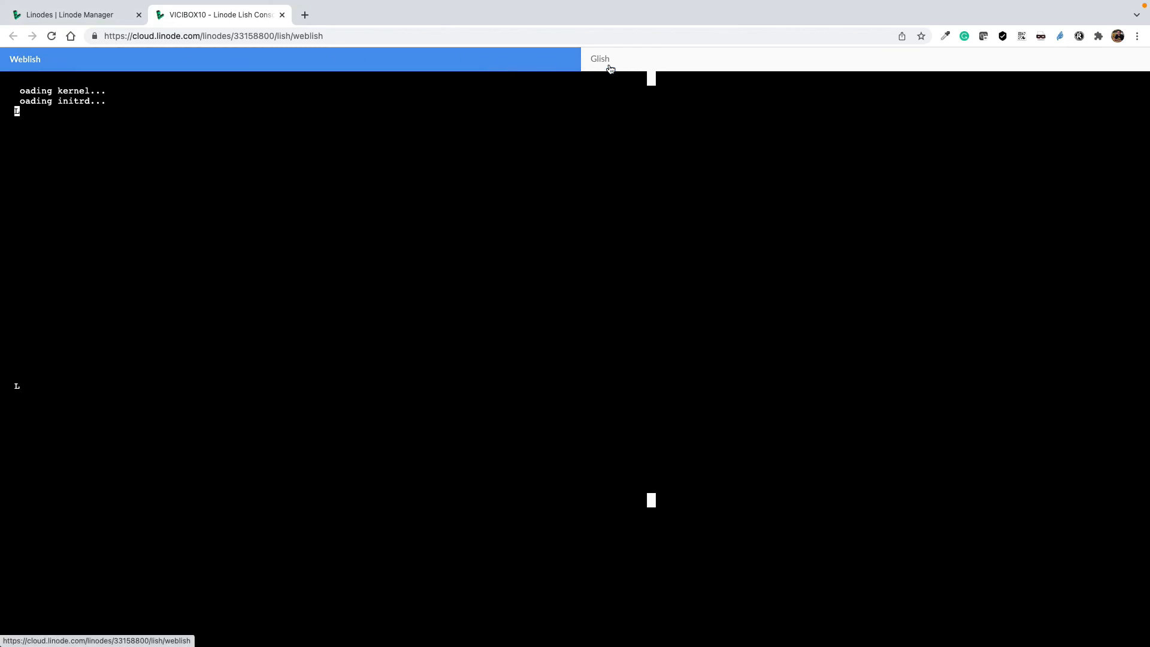
click(740, 65)
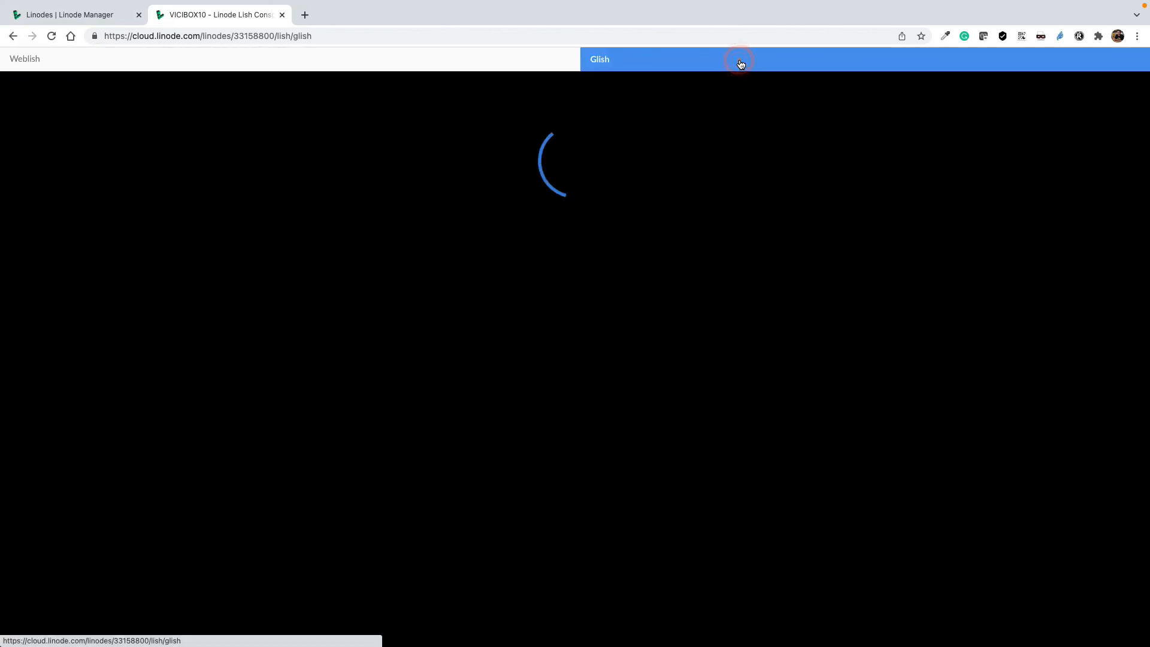